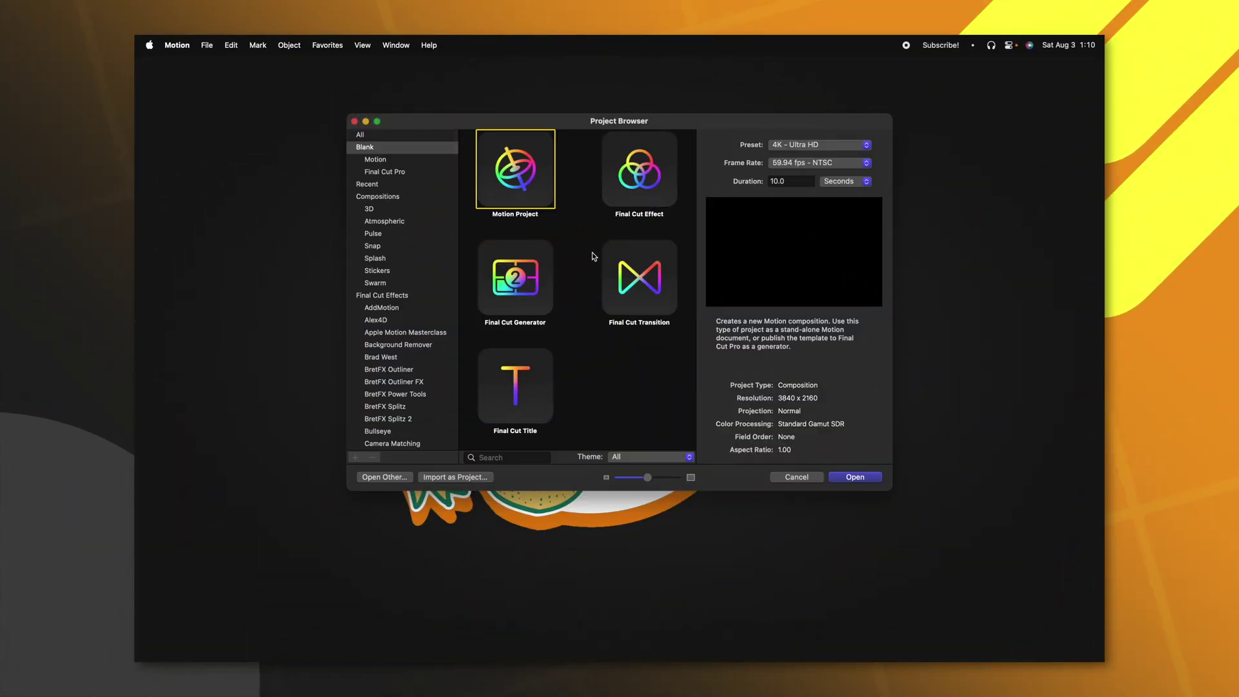
- Create a new blank 4K Ultra HD project at 29.97 fps NTSC
click(210, 46)
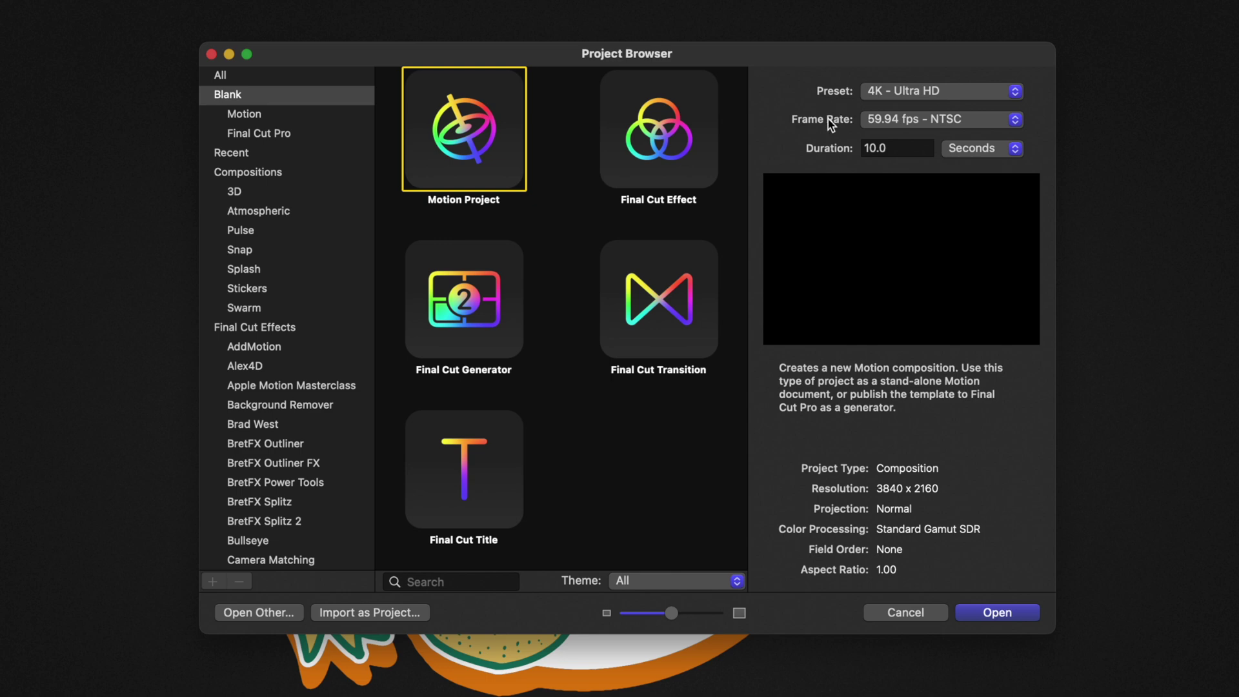
click(902, 117)
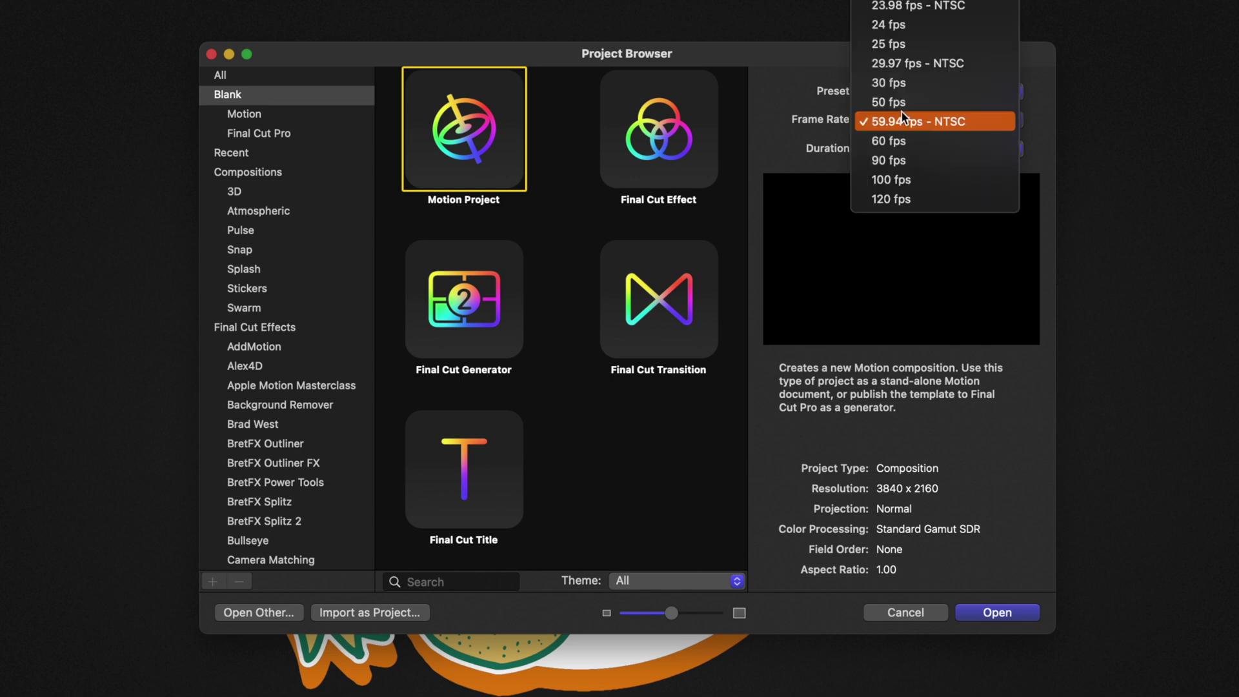
click(923, 65)
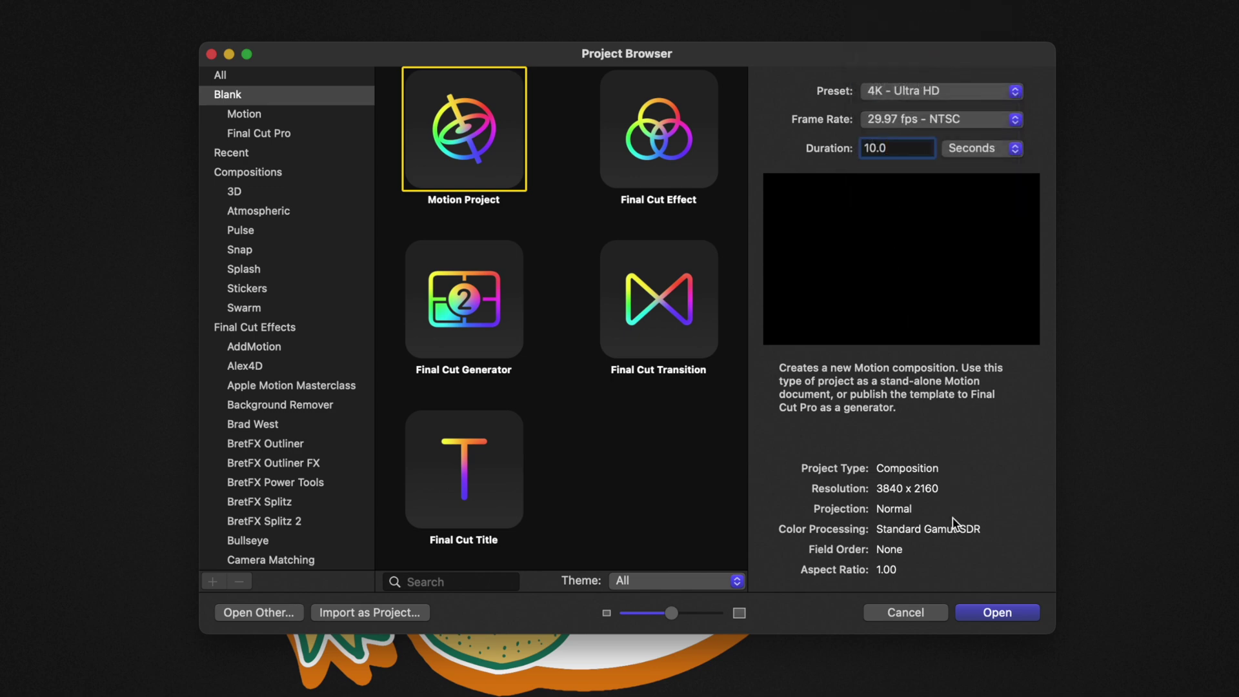
click(982, 617)
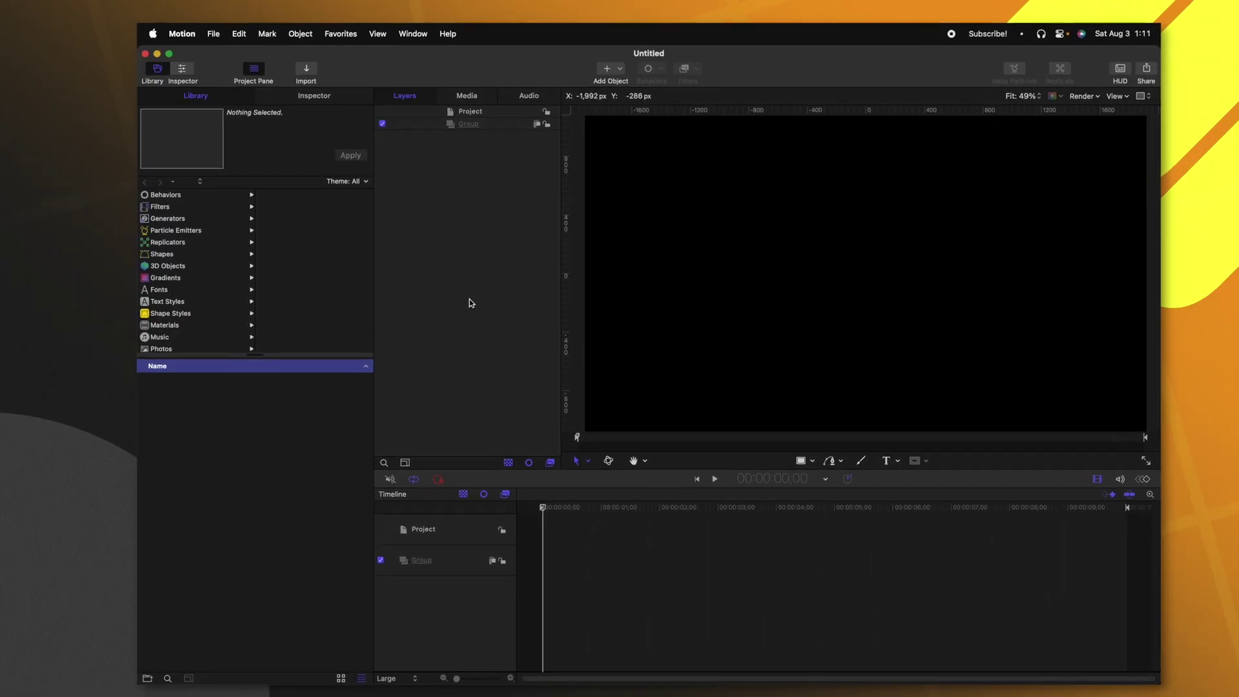
- Add the Numbers text generator from the Library's Text Generators into the Group
click(184, 220)
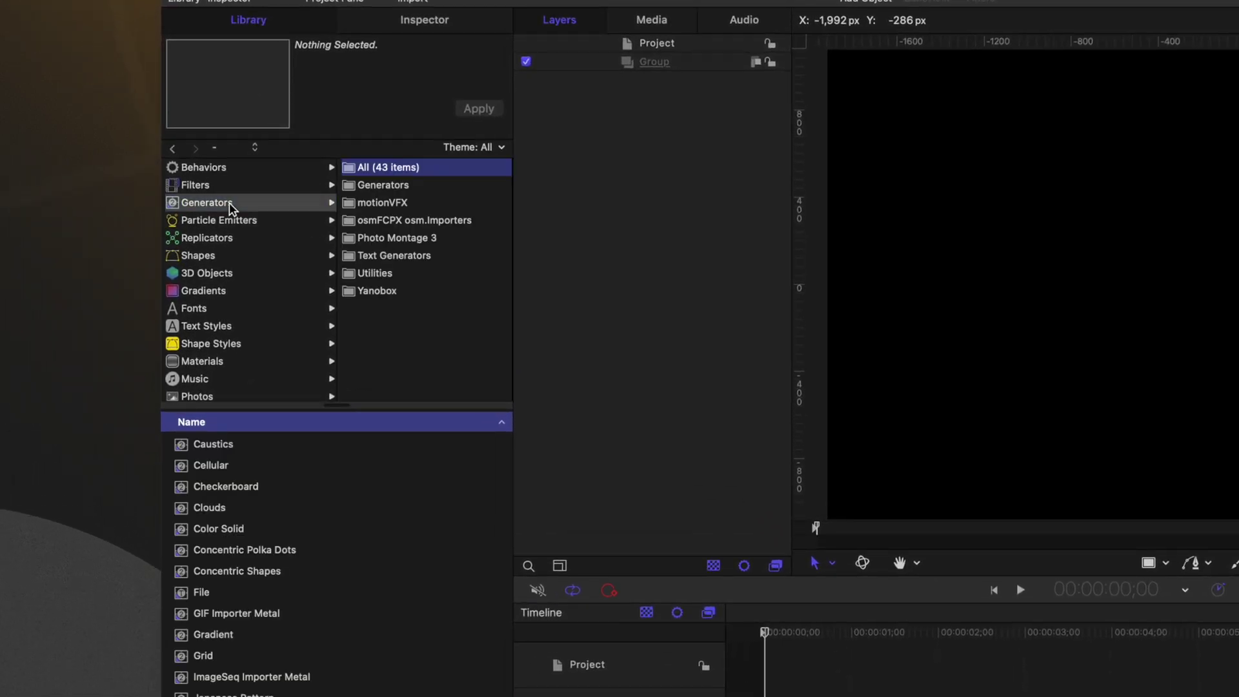
click(384, 259)
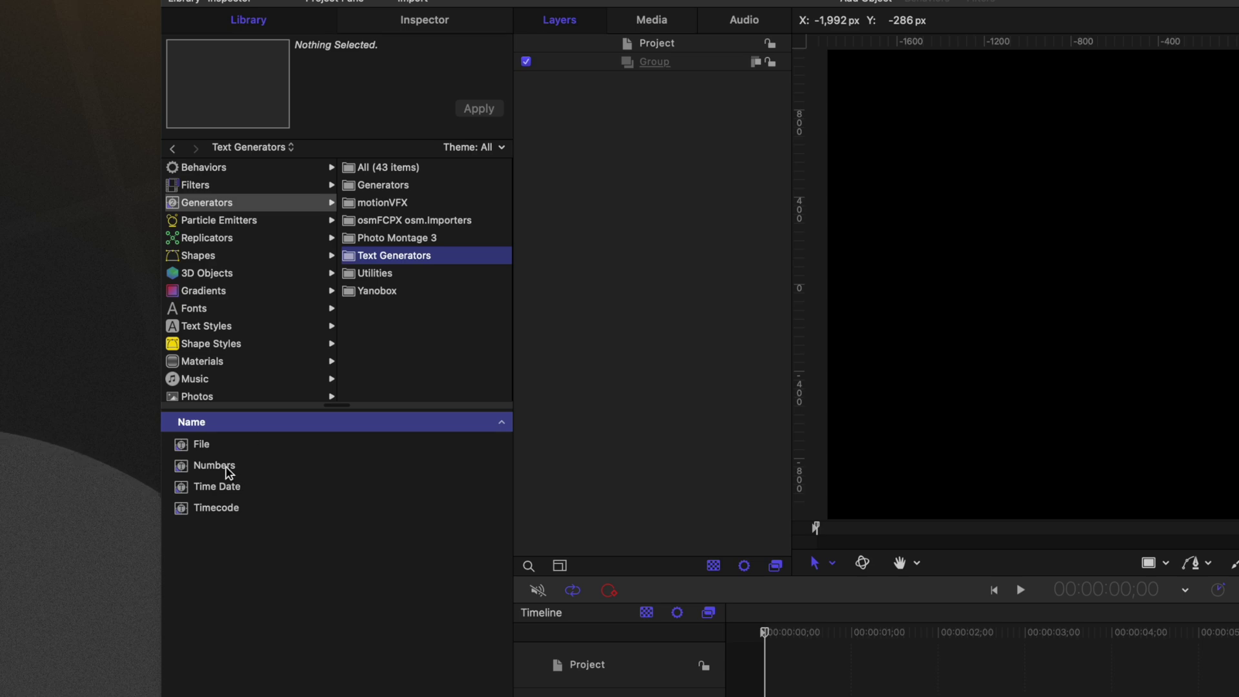
drag(226, 473, 667, 62)
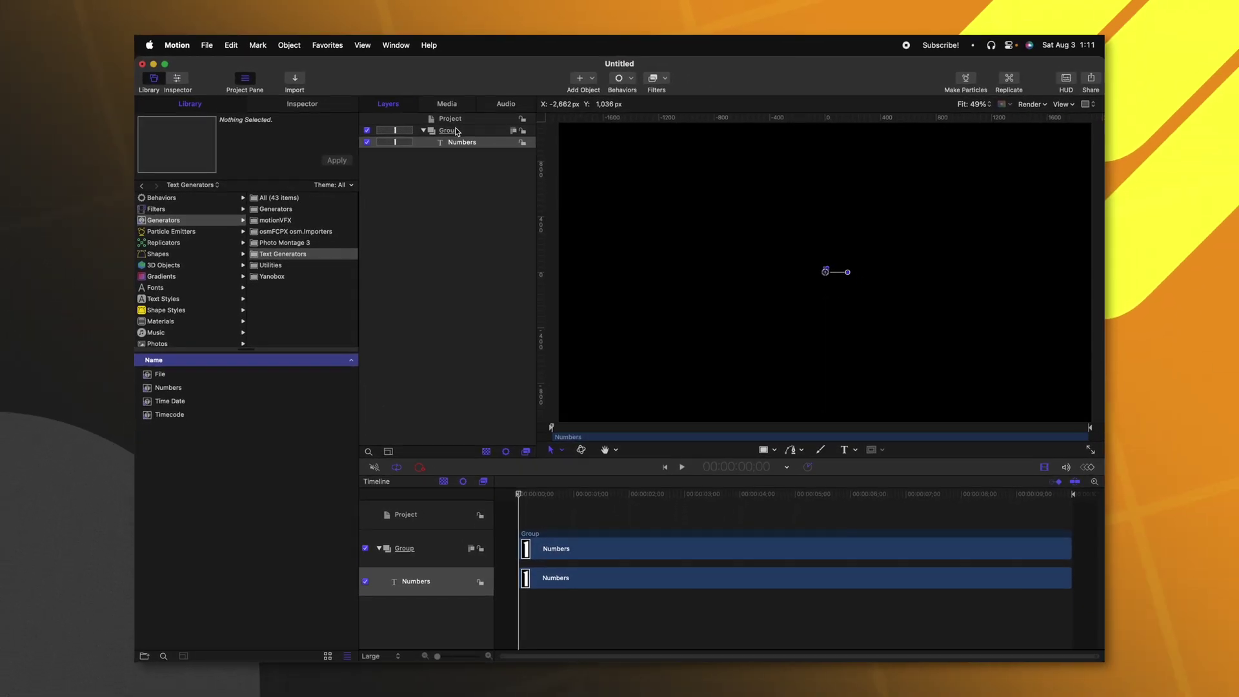
- Set the Numbers text size to 288 and center its alignment
click(302, 105)
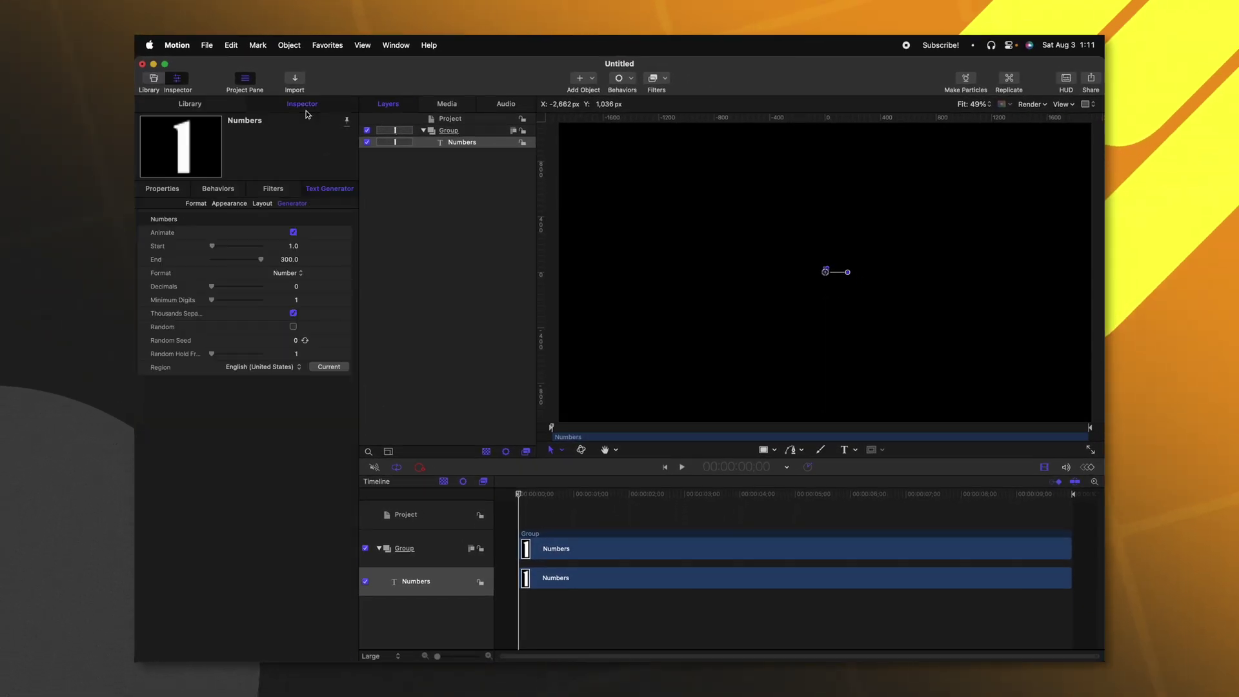
click(205, 204)
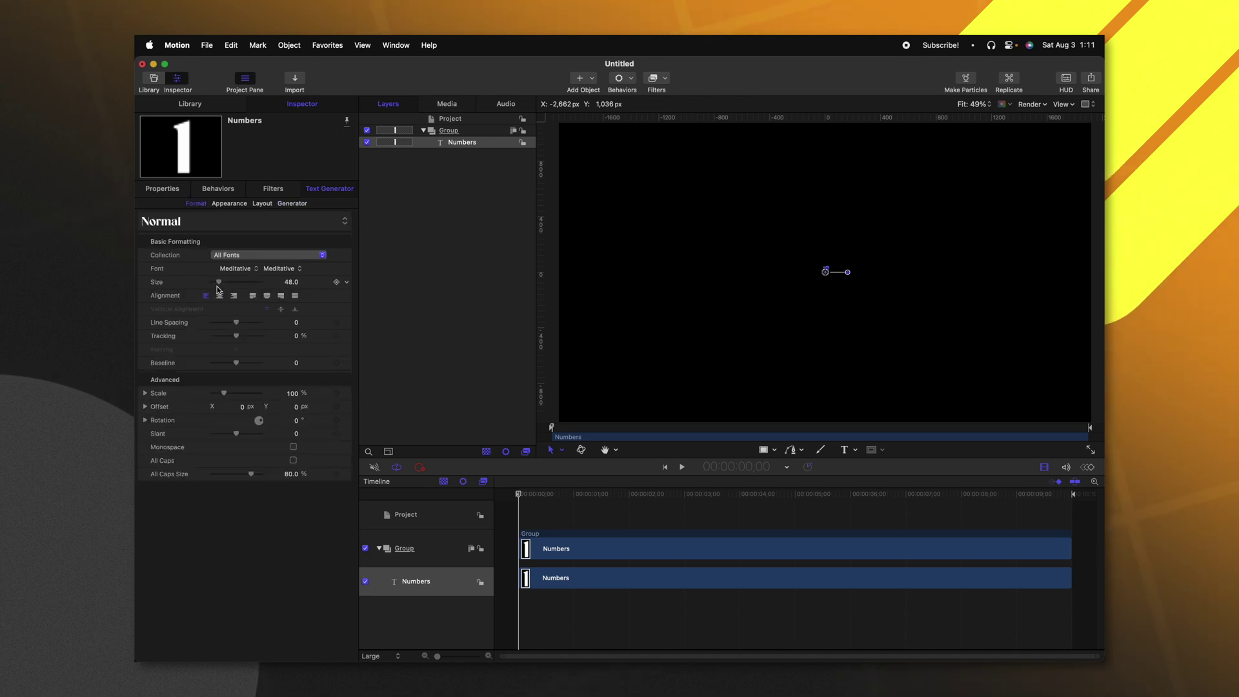
drag(291, 282, 292, 283)
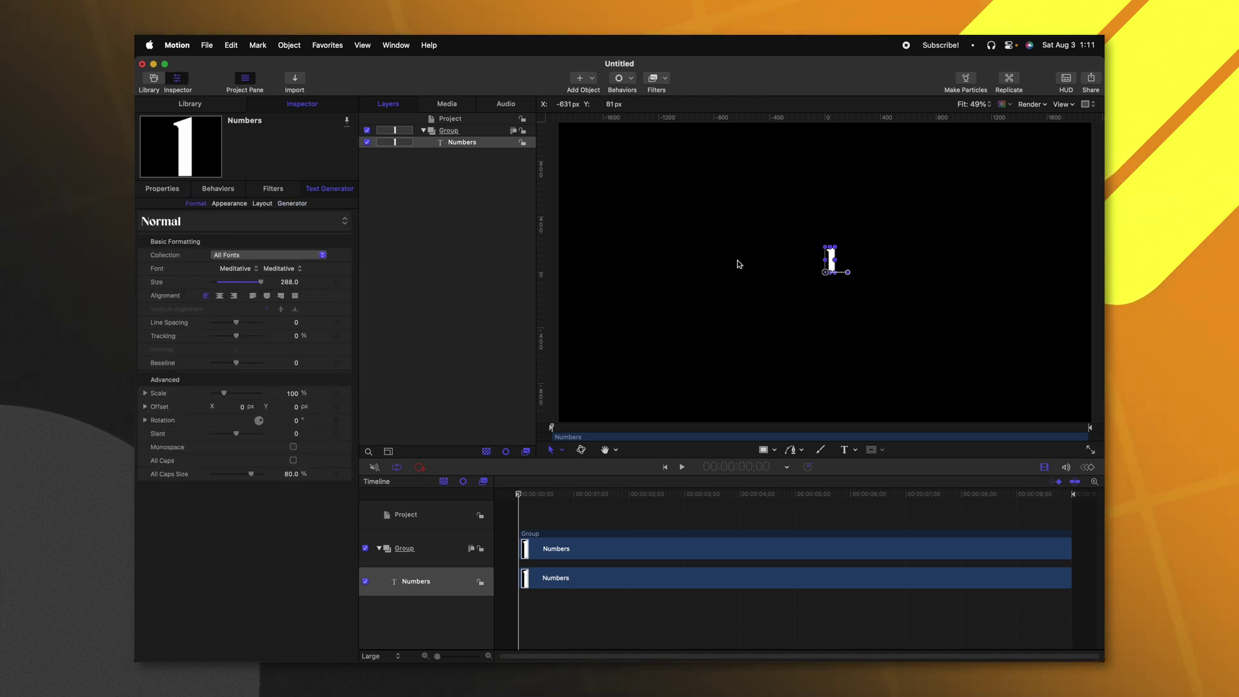
click(220, 296)
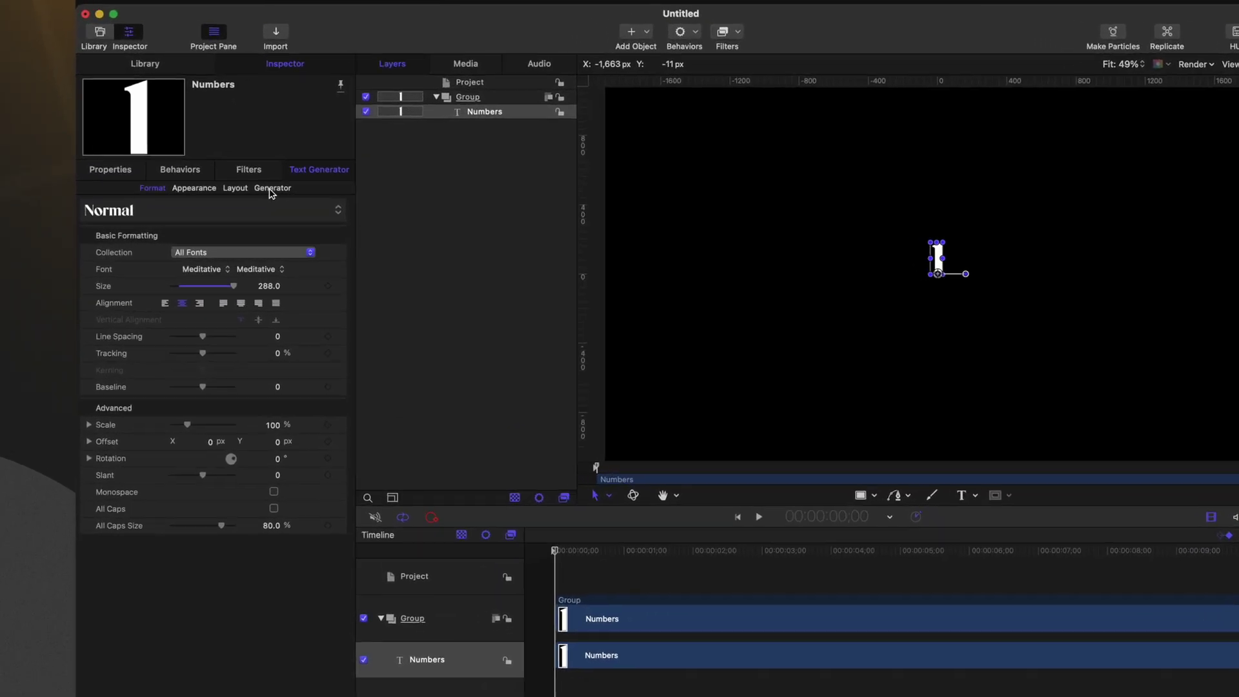
click(291, 202)
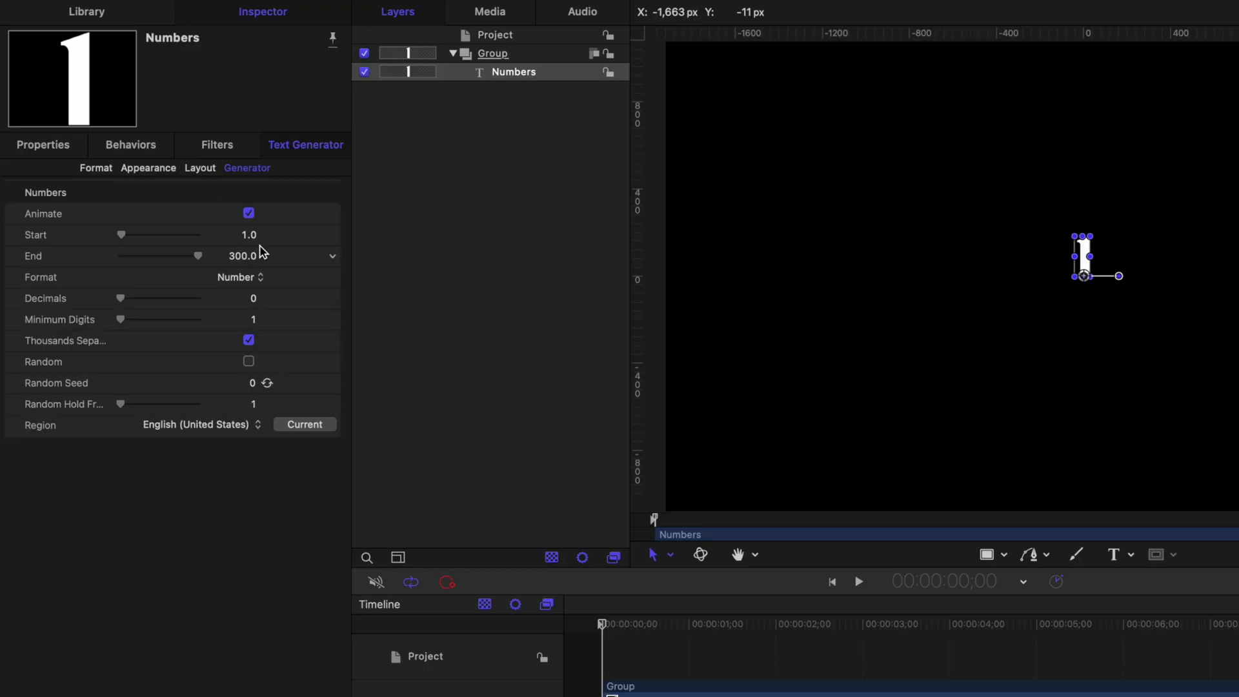
- Turn off Animate and key the Numbers Value at 2000 at the start
click(249, 213)
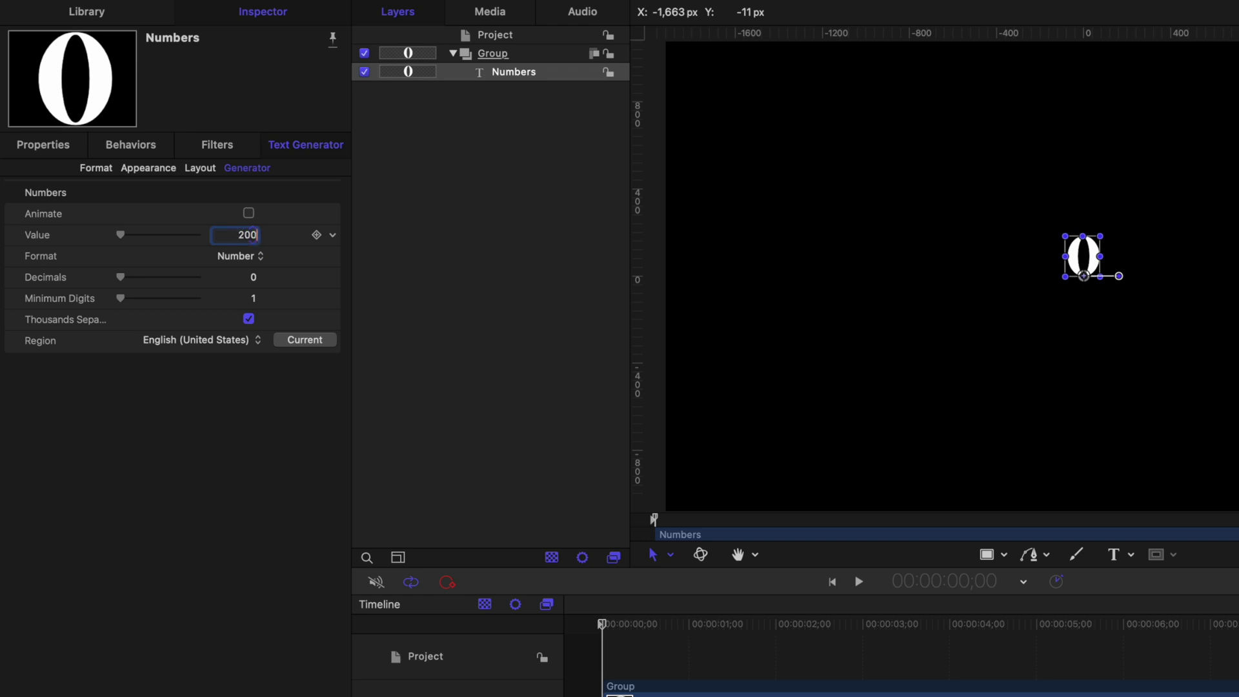
text(0)
key(Return)
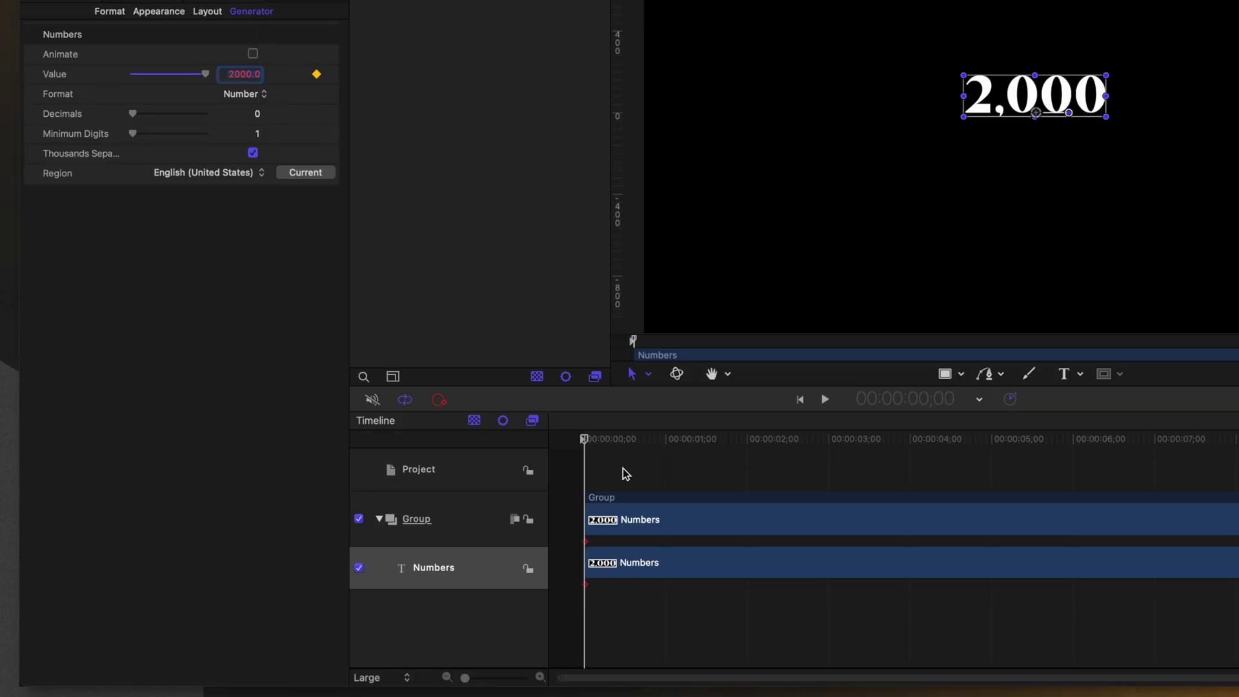
click(593, 465)
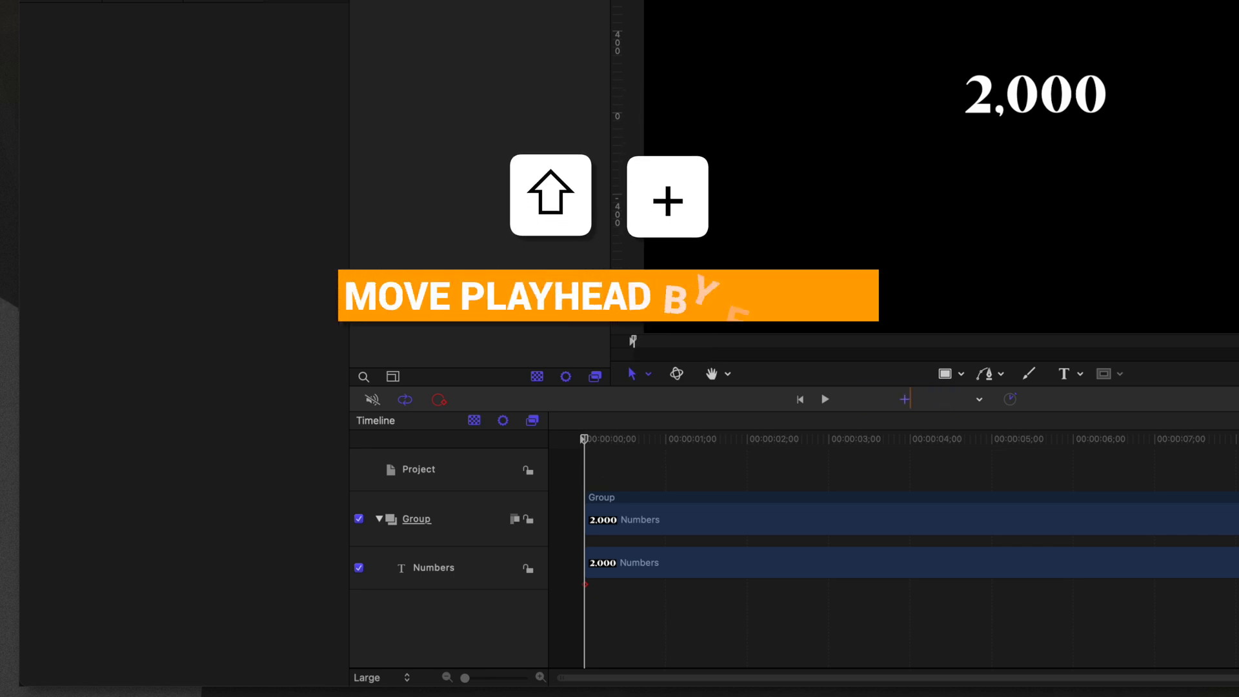
- Keyframe the Value at 2024 at frame 24
text(+)
text(24)
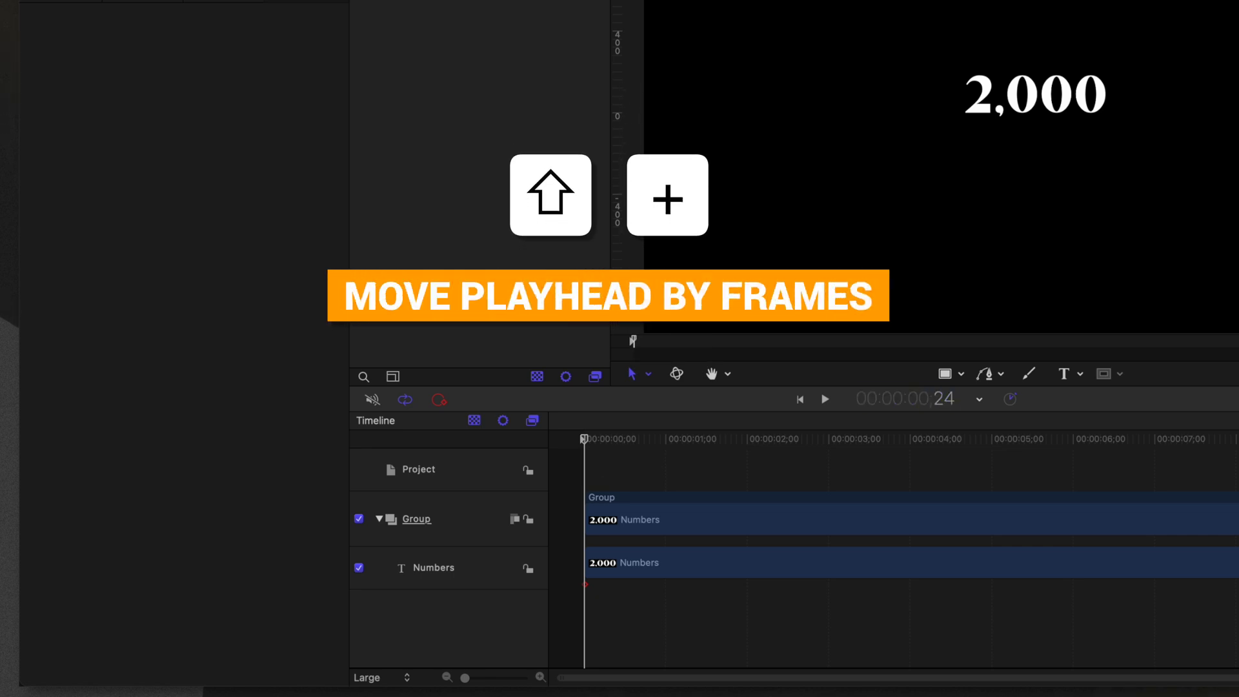
key(Return)
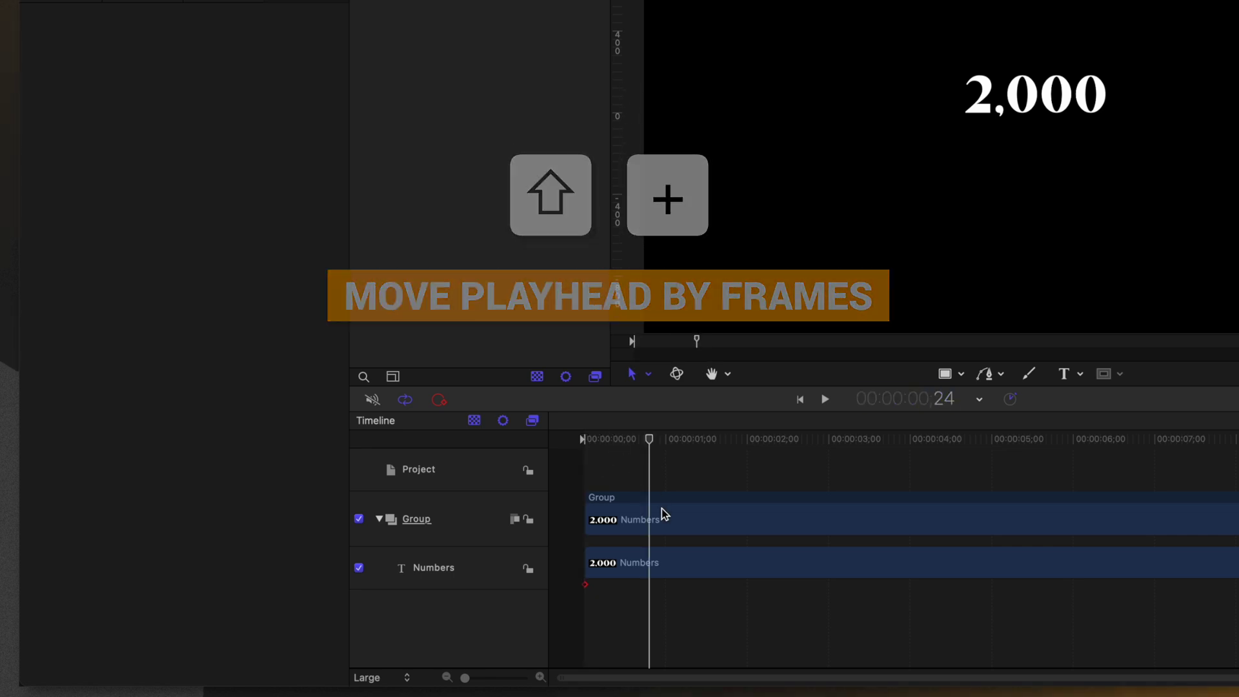
click(639, 519)
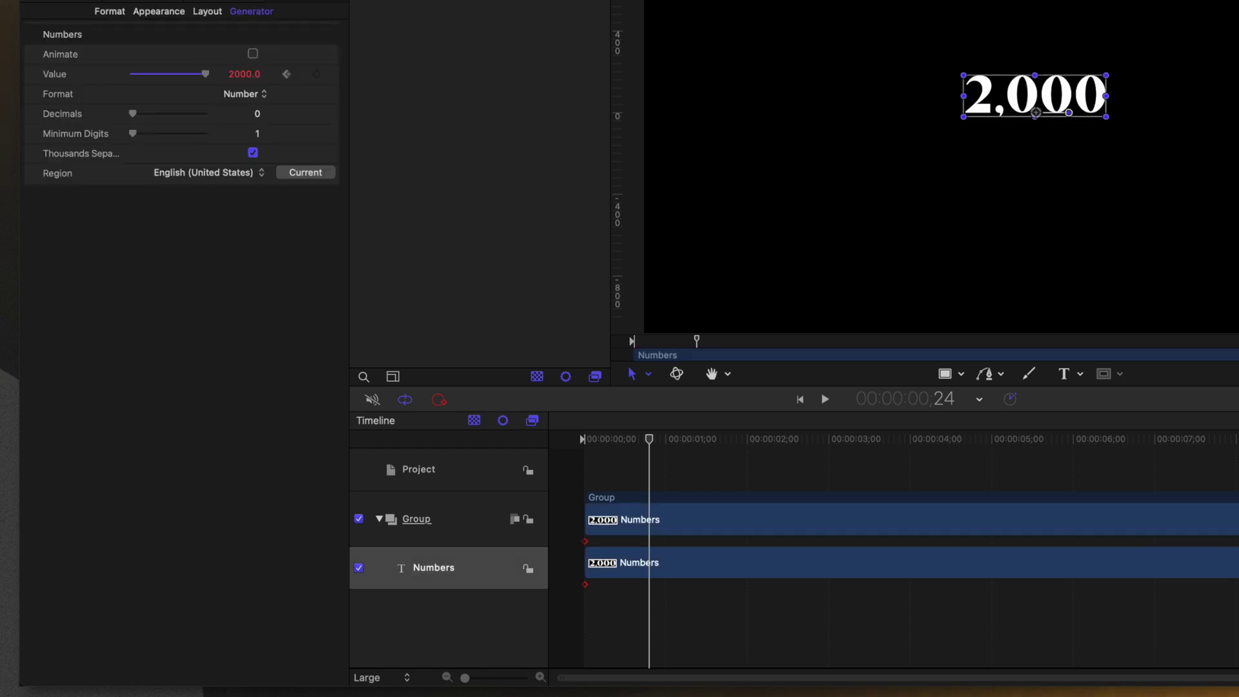
click(316, 75)
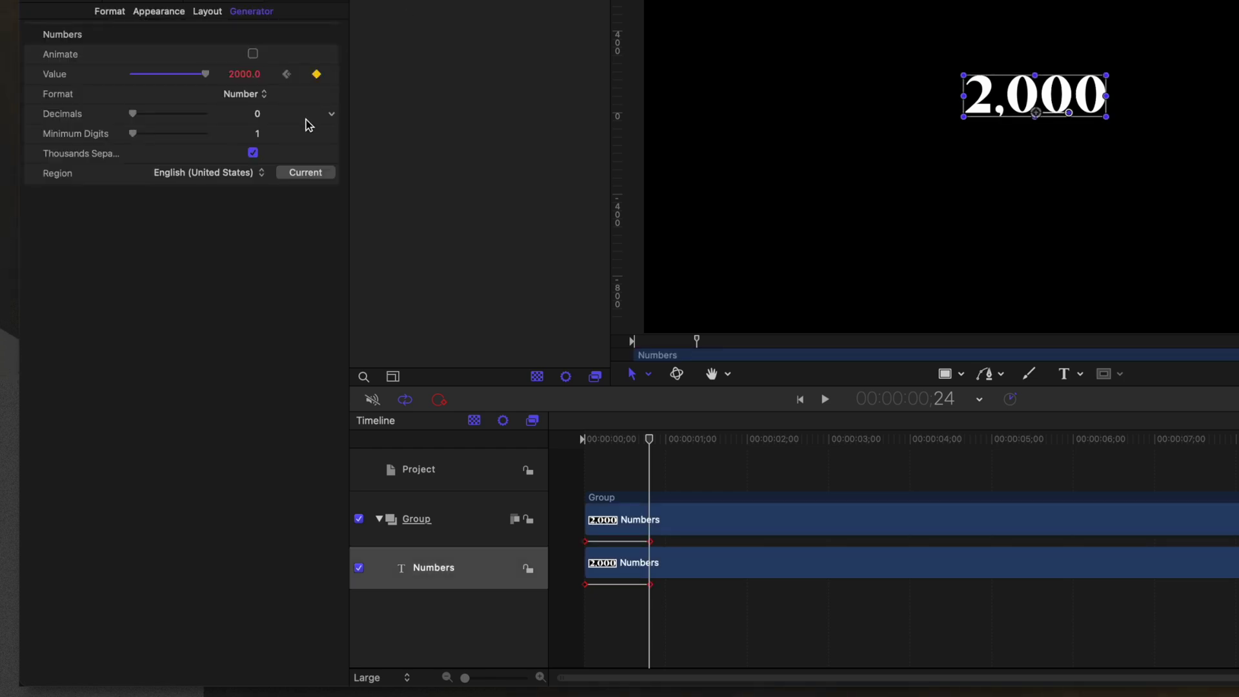
click(241, 74)
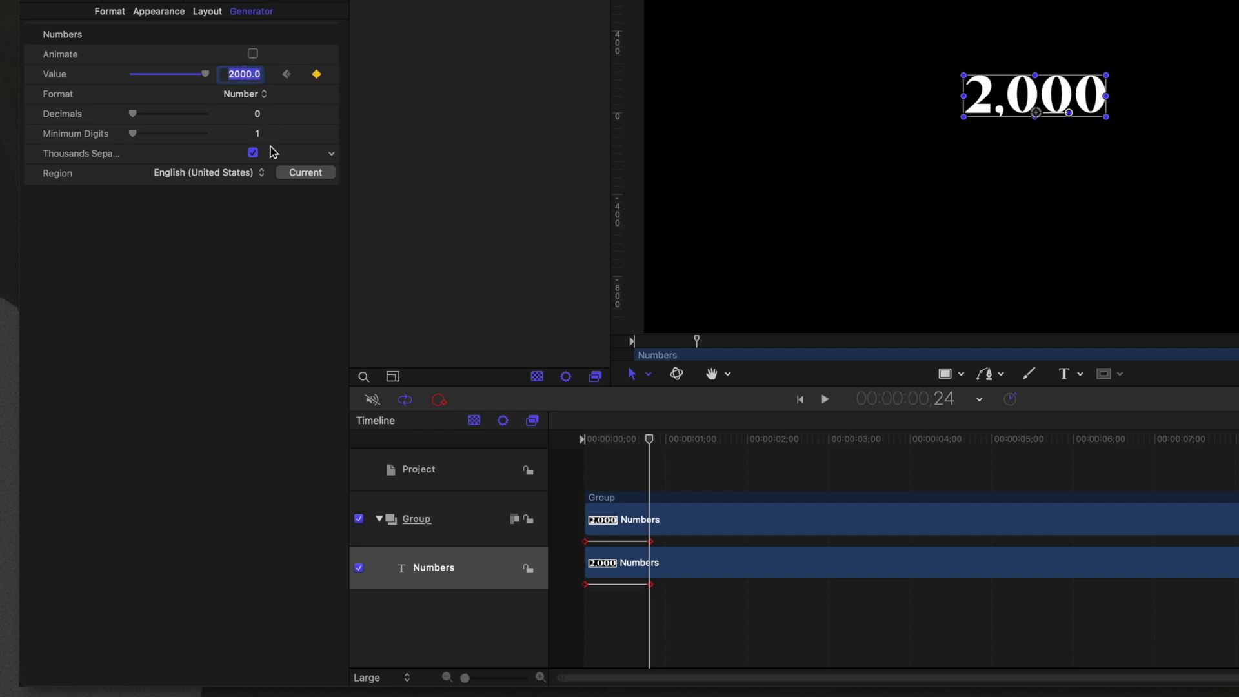
text(2024)
key(Return)
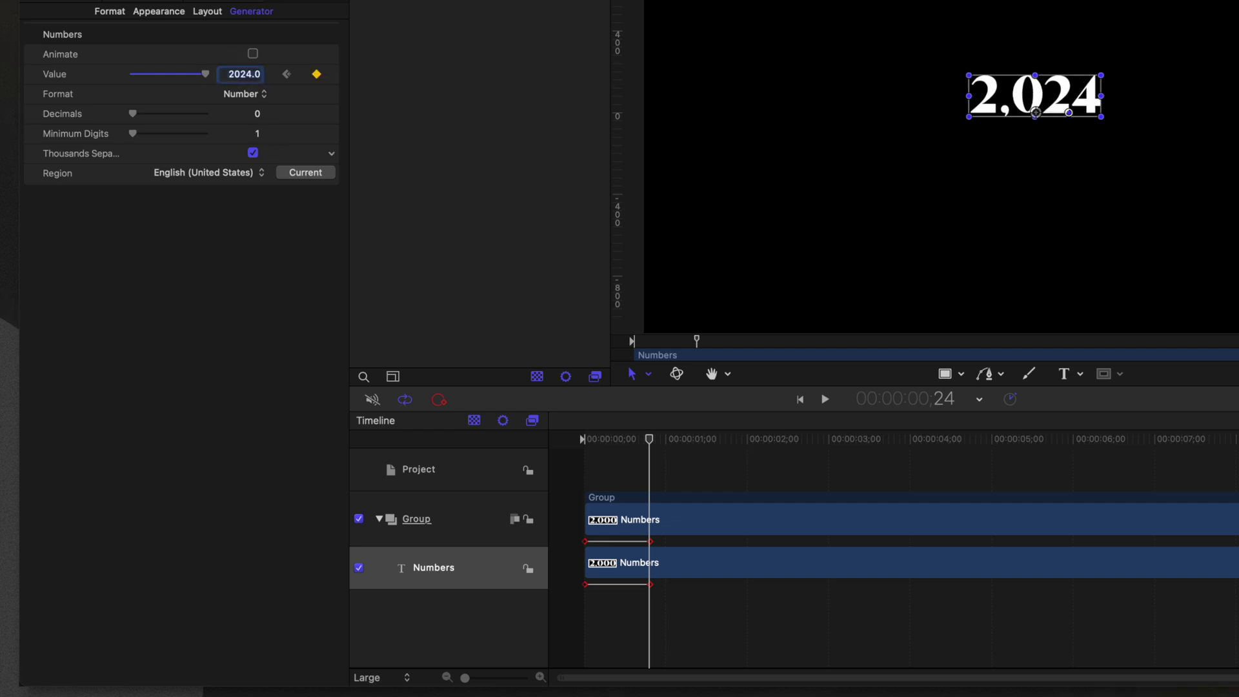
- Play back the count from the start and turn off the Thousands Separator
drag(632, 438, 555, 446)
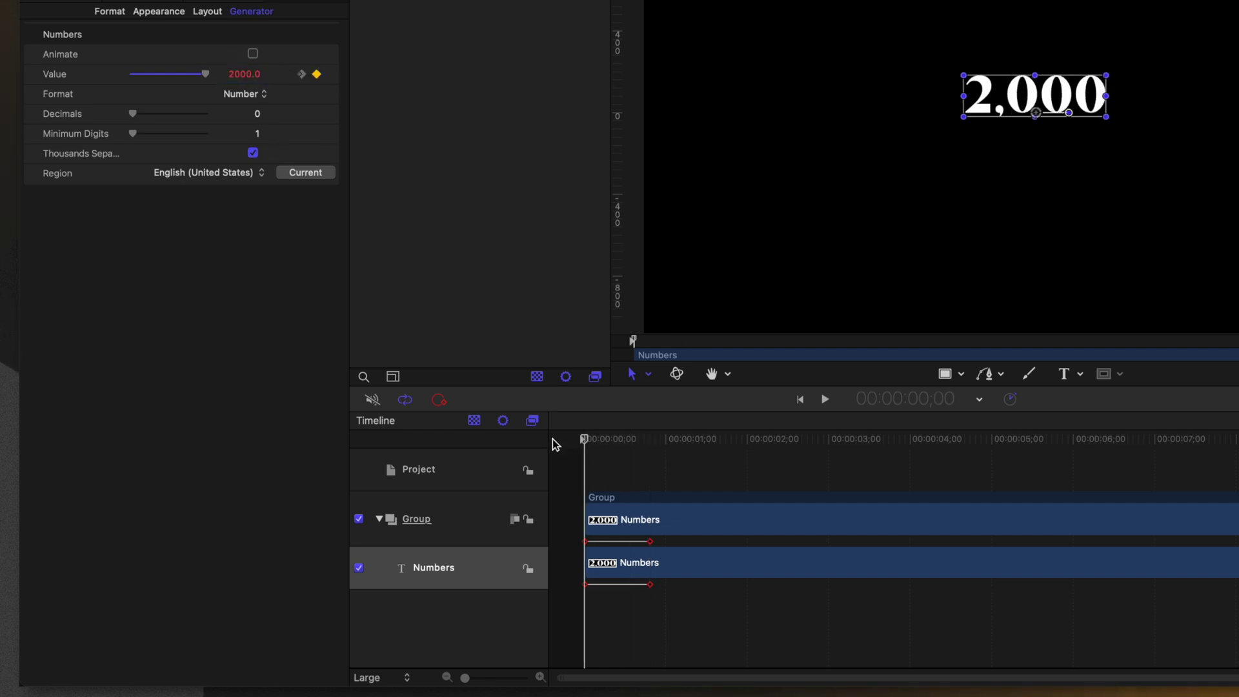
key(space)
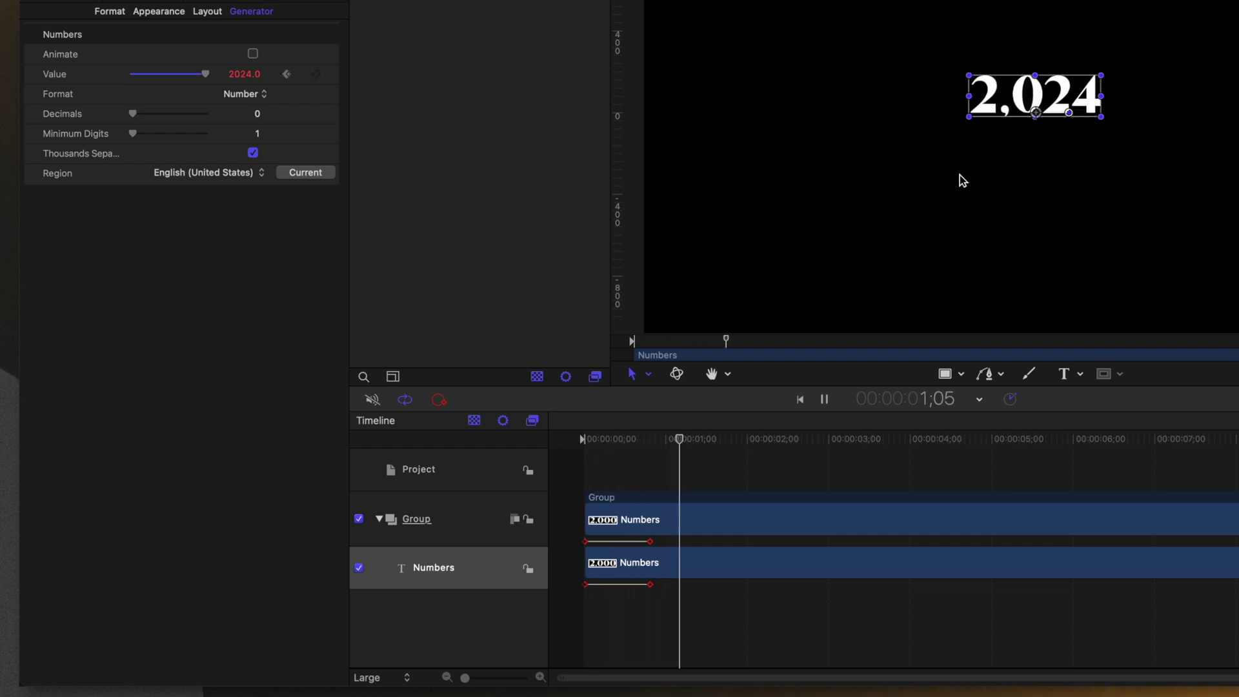
key(space)
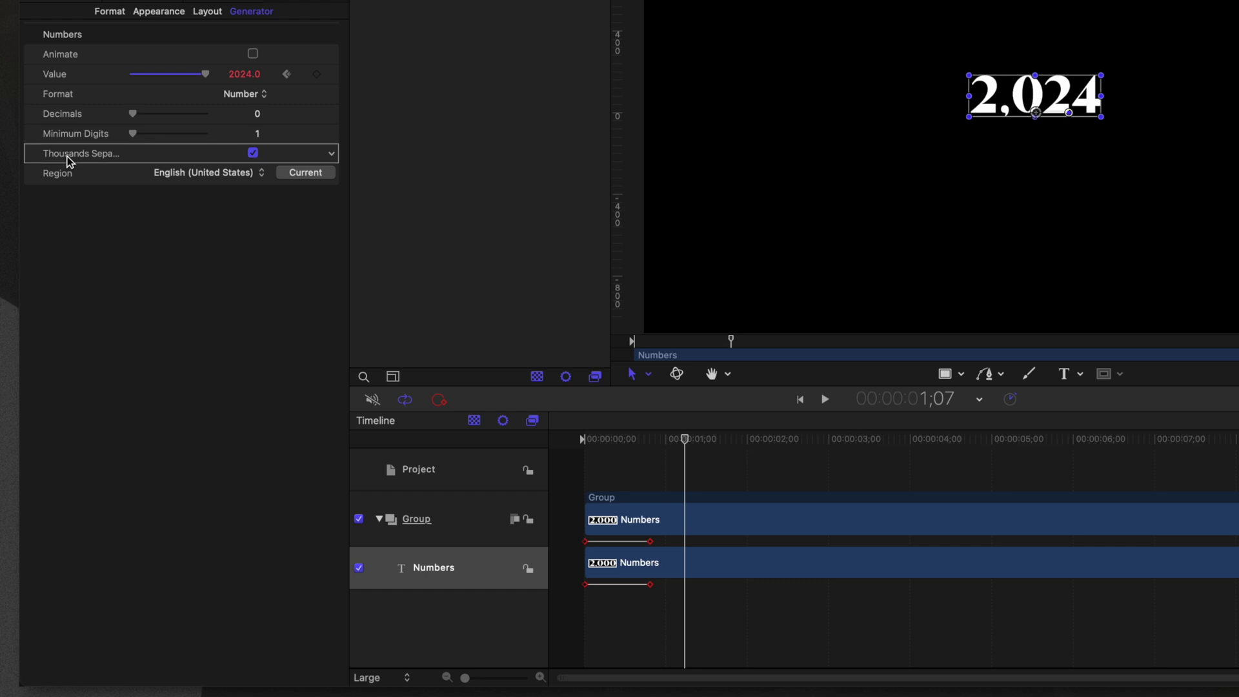
click(252, 153)
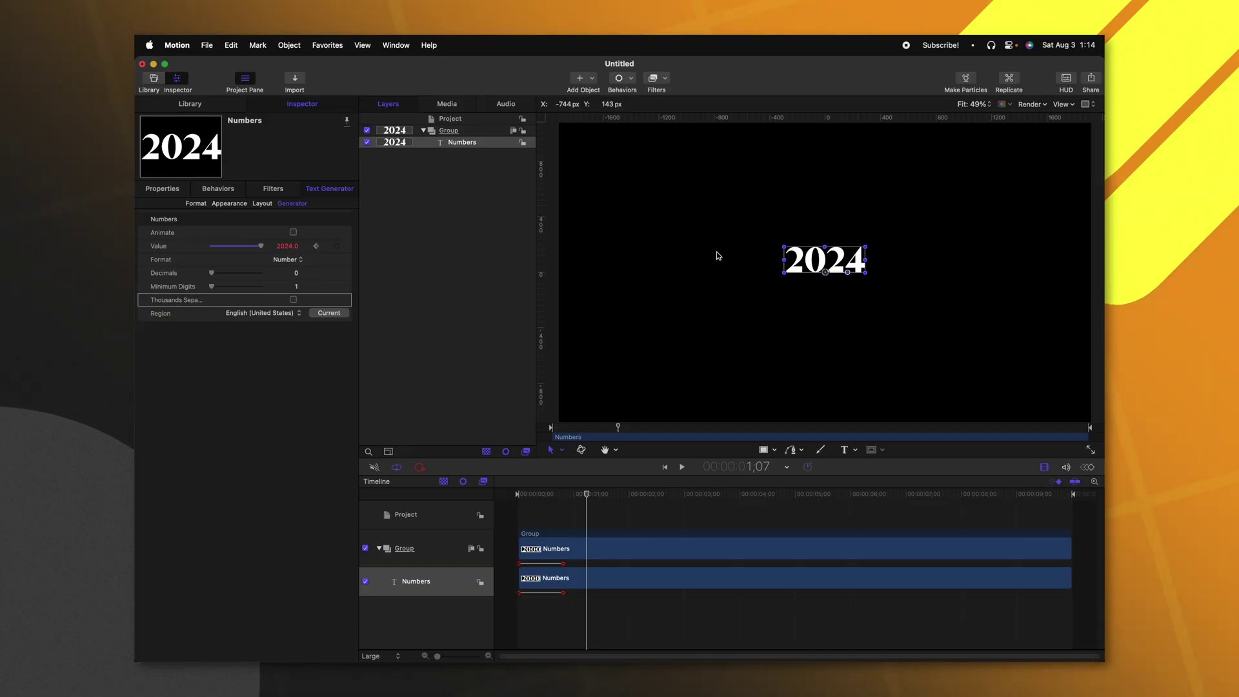
- Replicate the Numbers layer and set the Replicator shape to Line
click(426, 142)
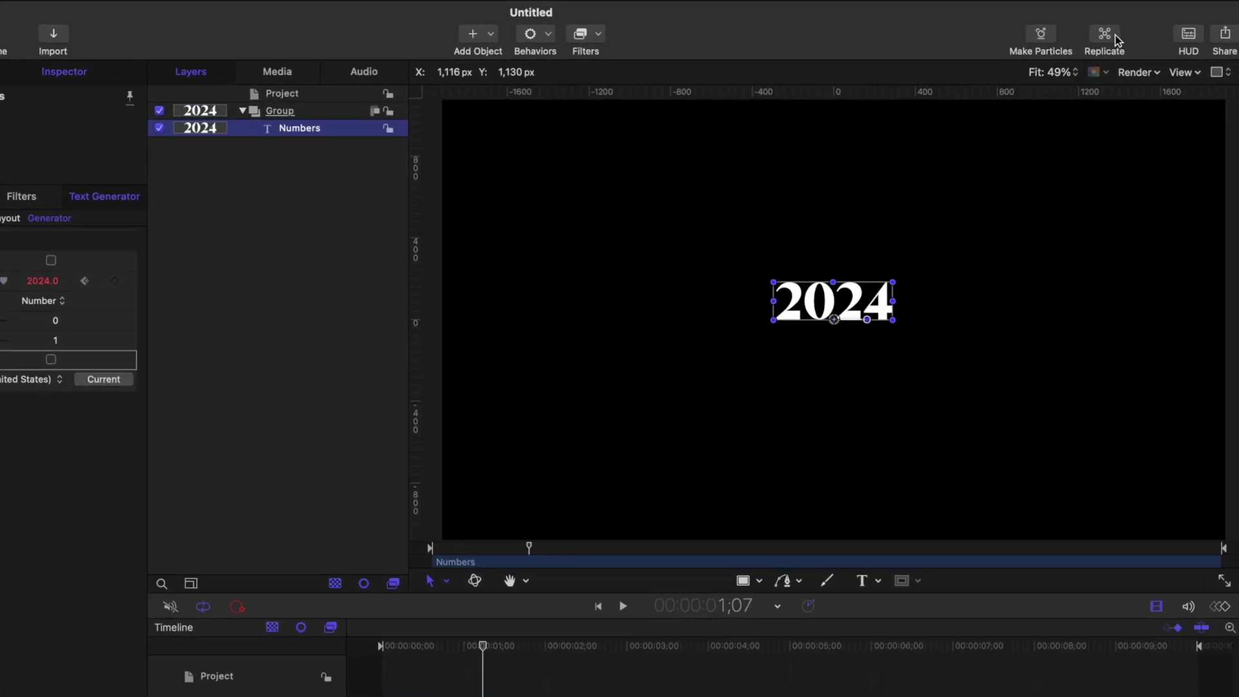
click(1117, 40)
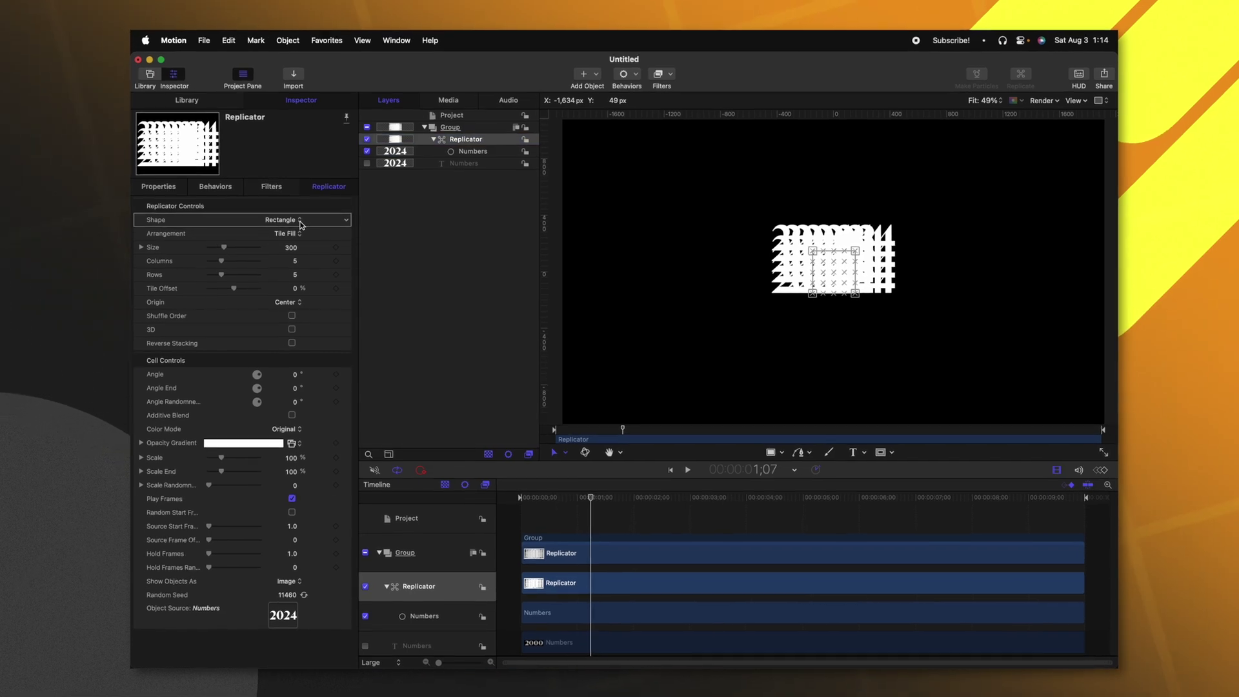
click(300, 220)
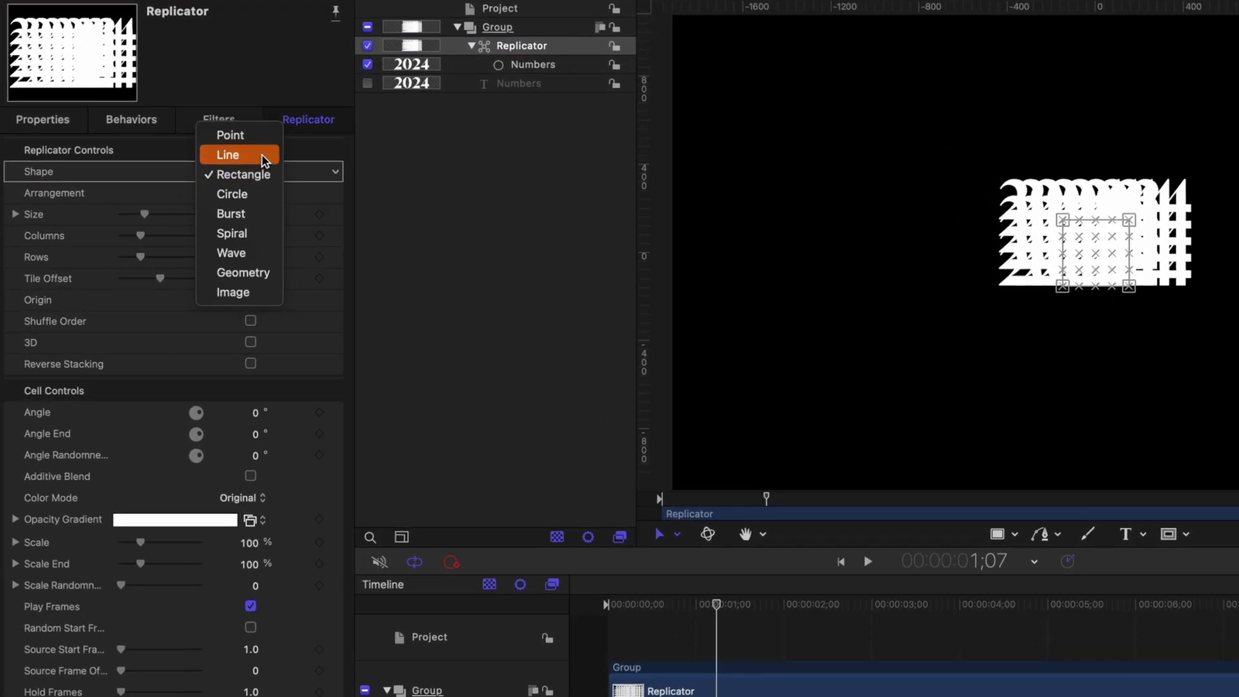
click(264, 157)
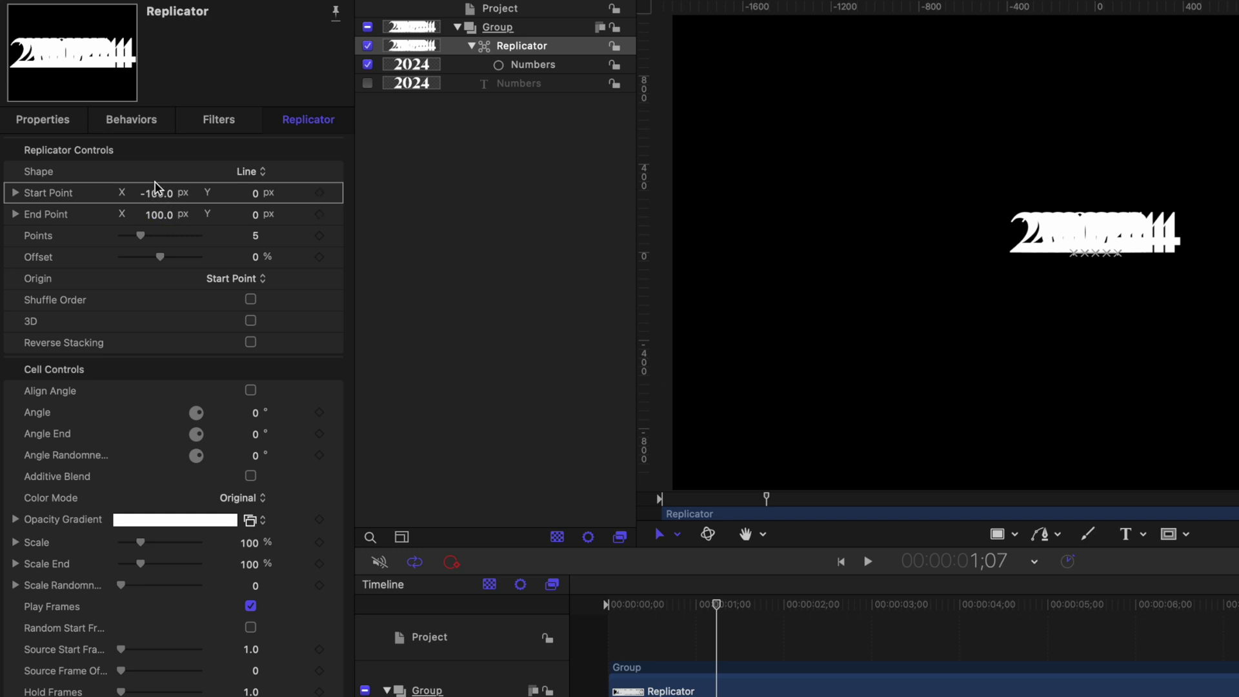
- Set Start Point X to 0 and stretch End Point X out to spread the 25 copies
click(158, 193)
key(Return)
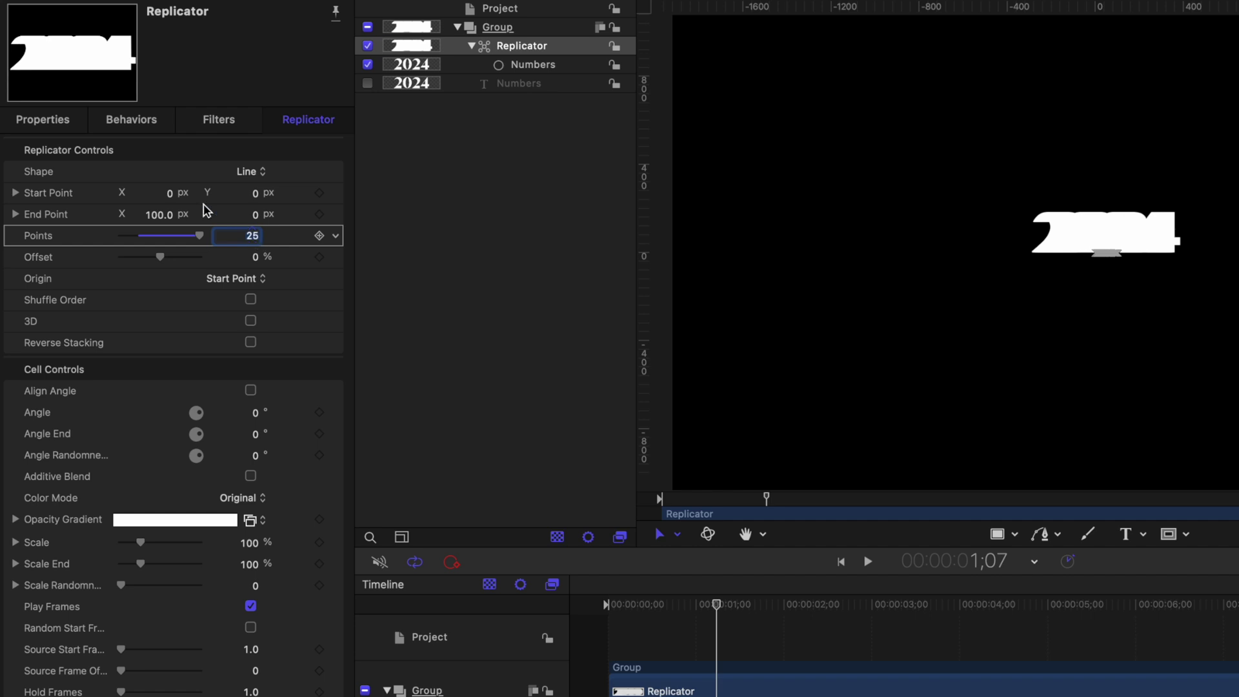
click(97, 219)
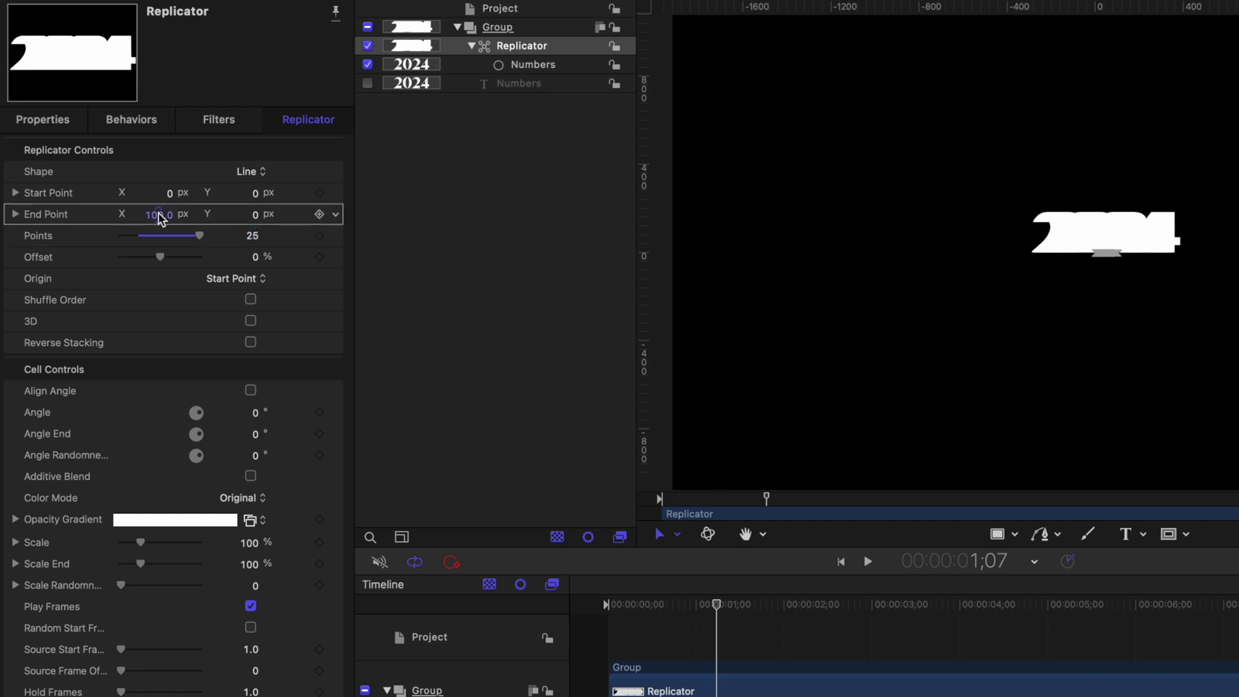
drag(160, 218, 158, 214)
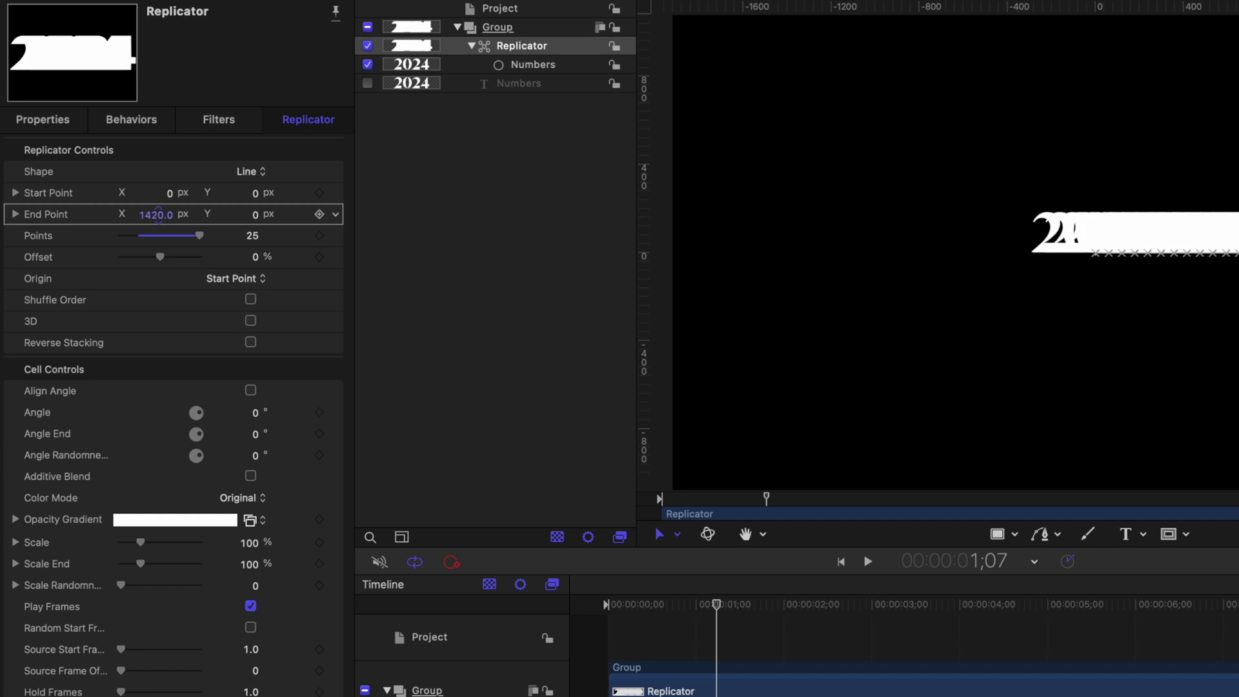
drag(155, 215, 153, 214)
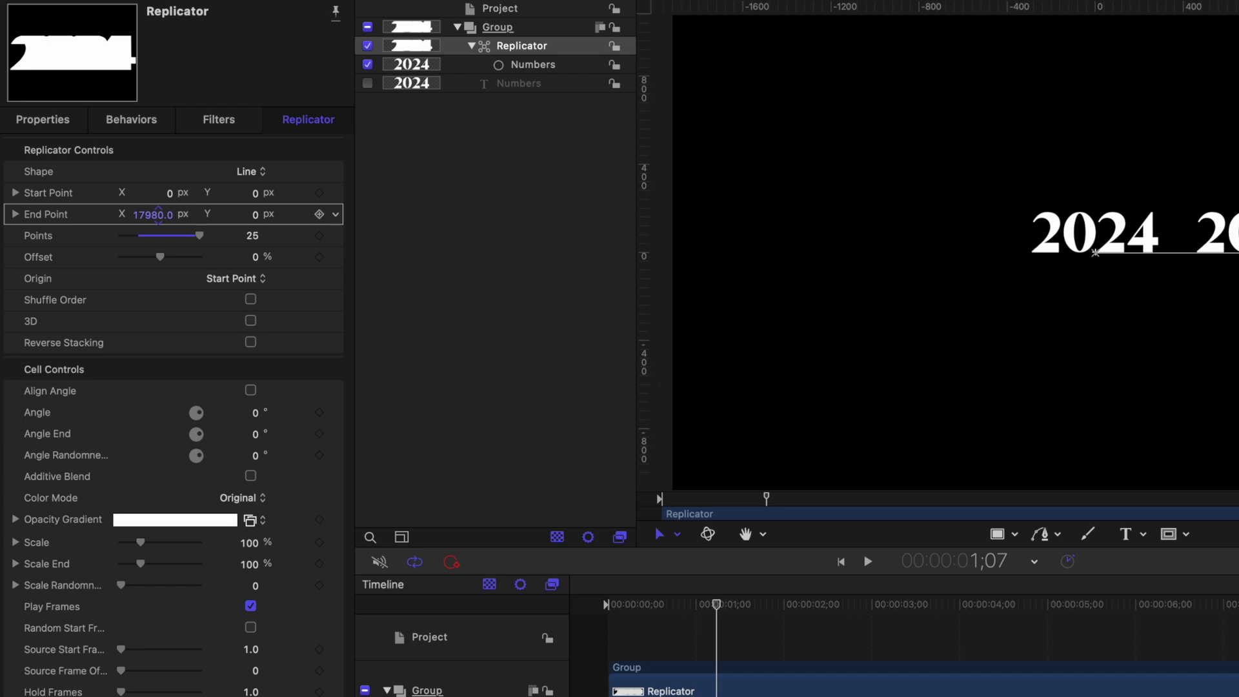
drag(158, 215, 159, 219)
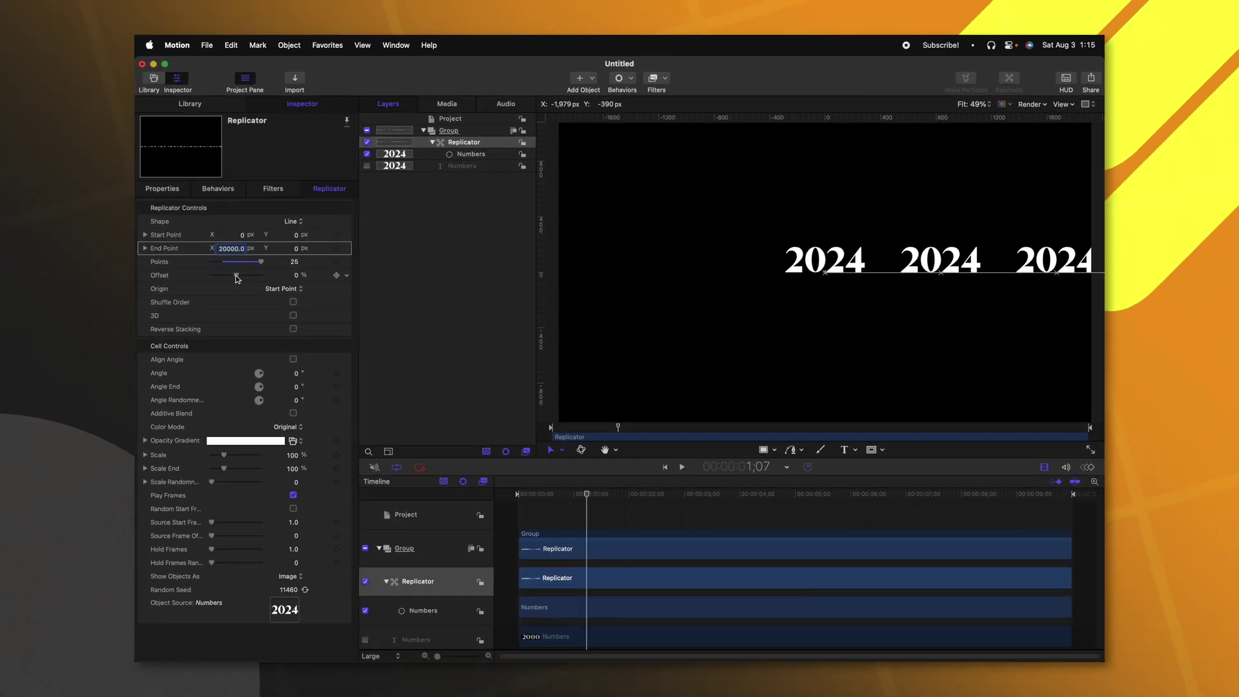
- Shift the copies with a -30.61% Offset at frame 0 and turn off Play Frames
drag(236, 278, 232, 279)
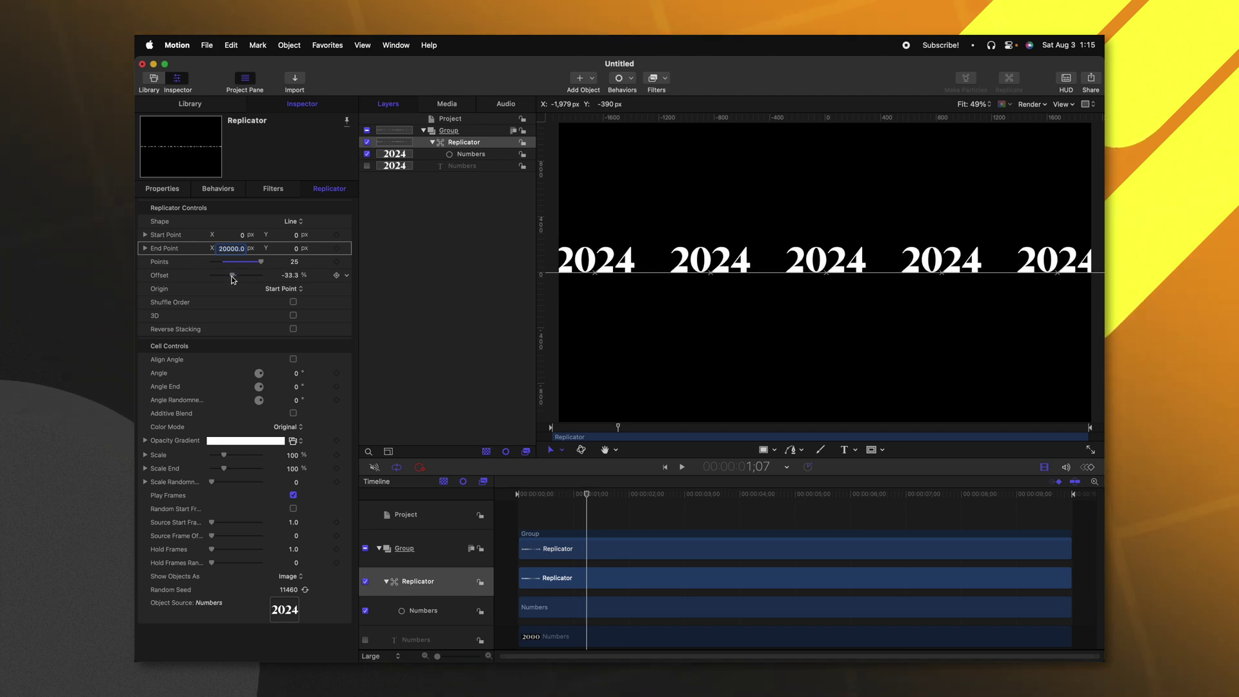
drag(559, 496, 504, 495)
drag(232, 275, 233, 275)
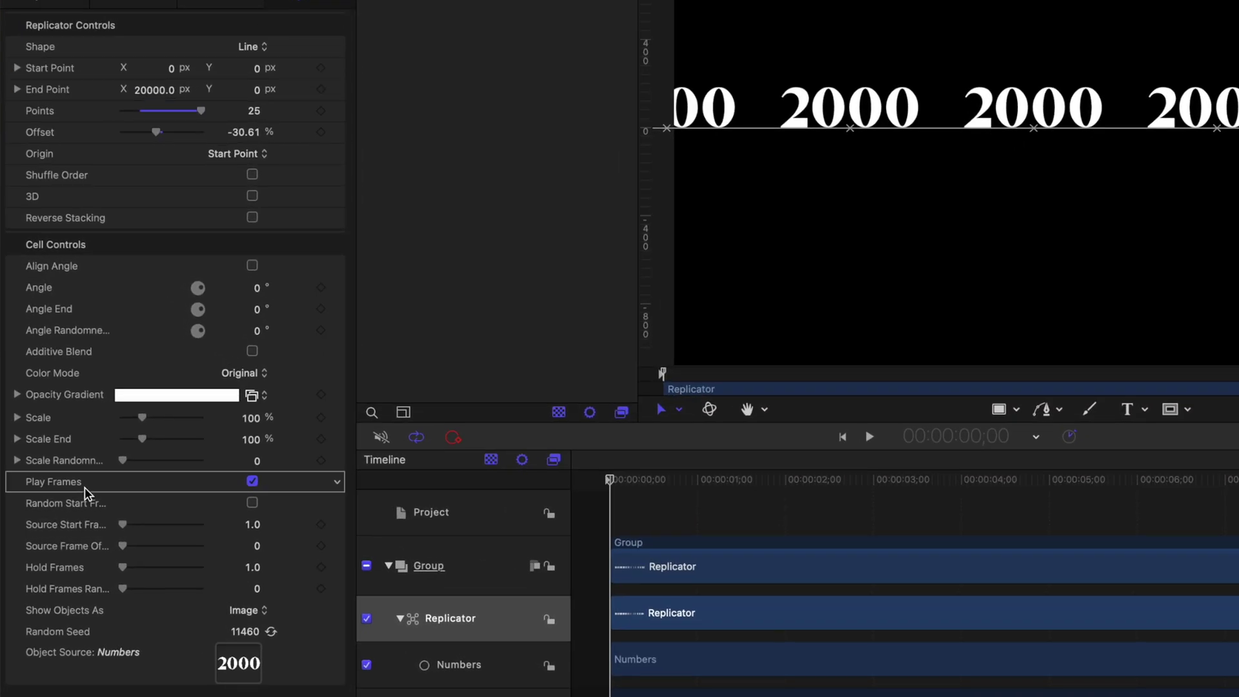
click(252, 482)
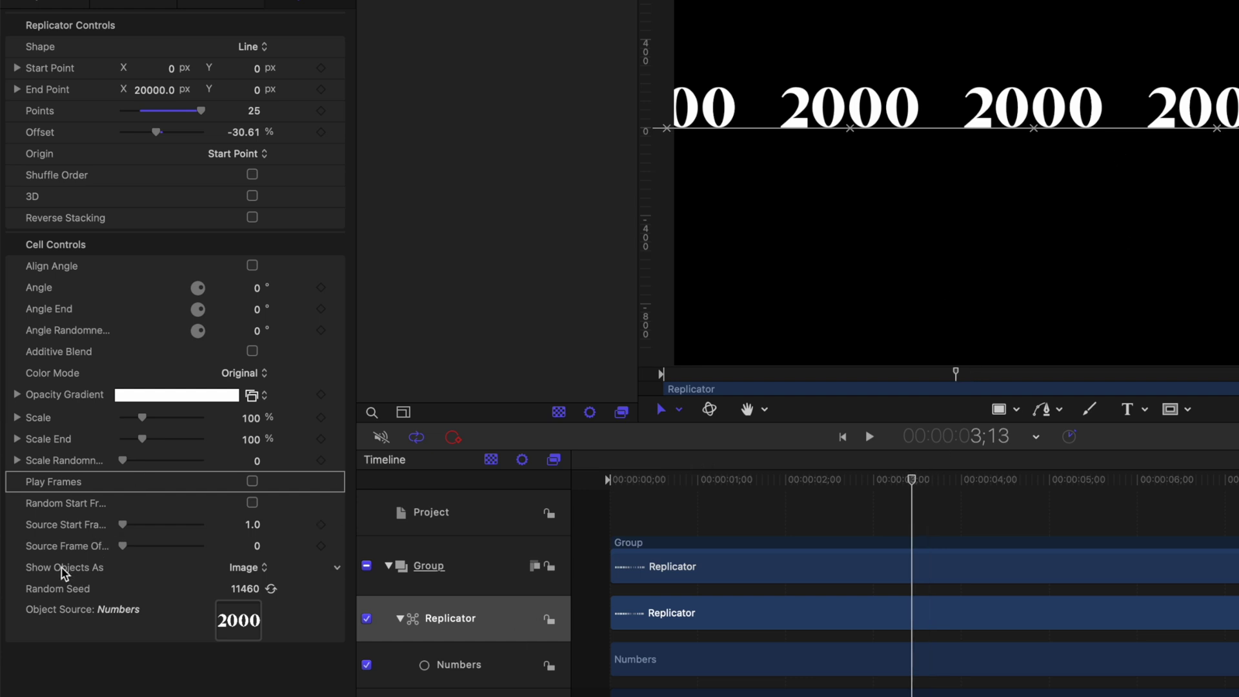
- Set Source Frame Offset to 1 so copies show consecutive years, then return to the start
click(65, 552)
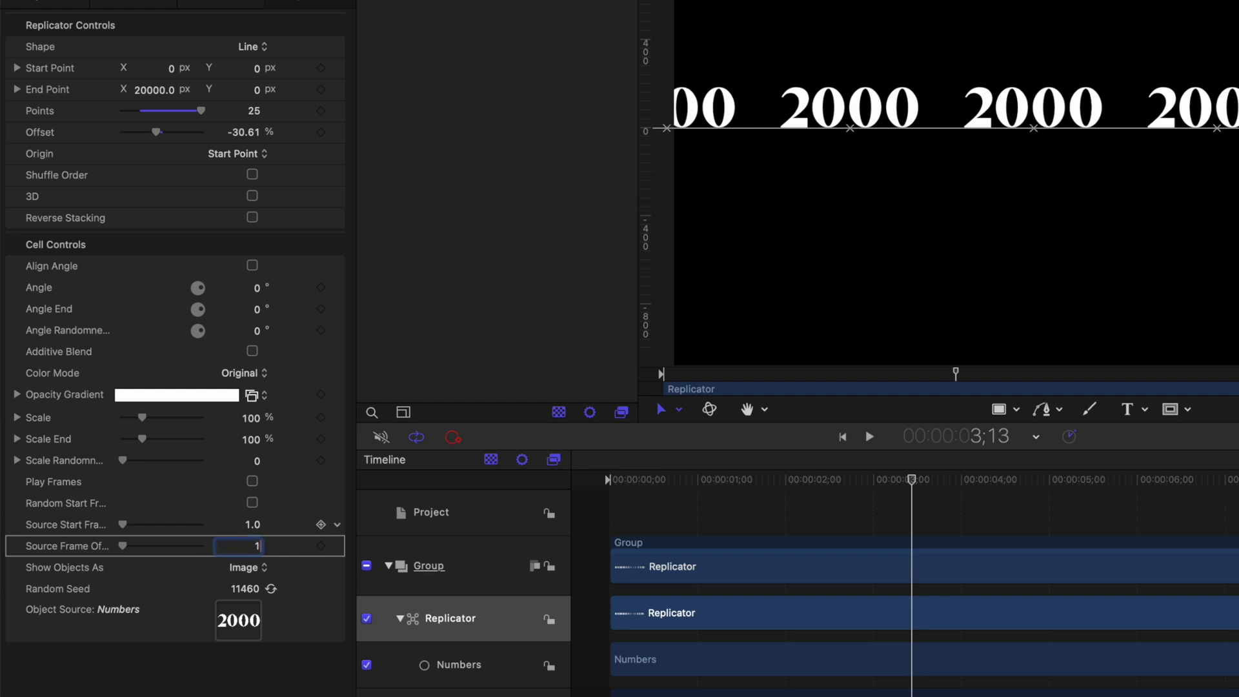
text(1)
key(Return)
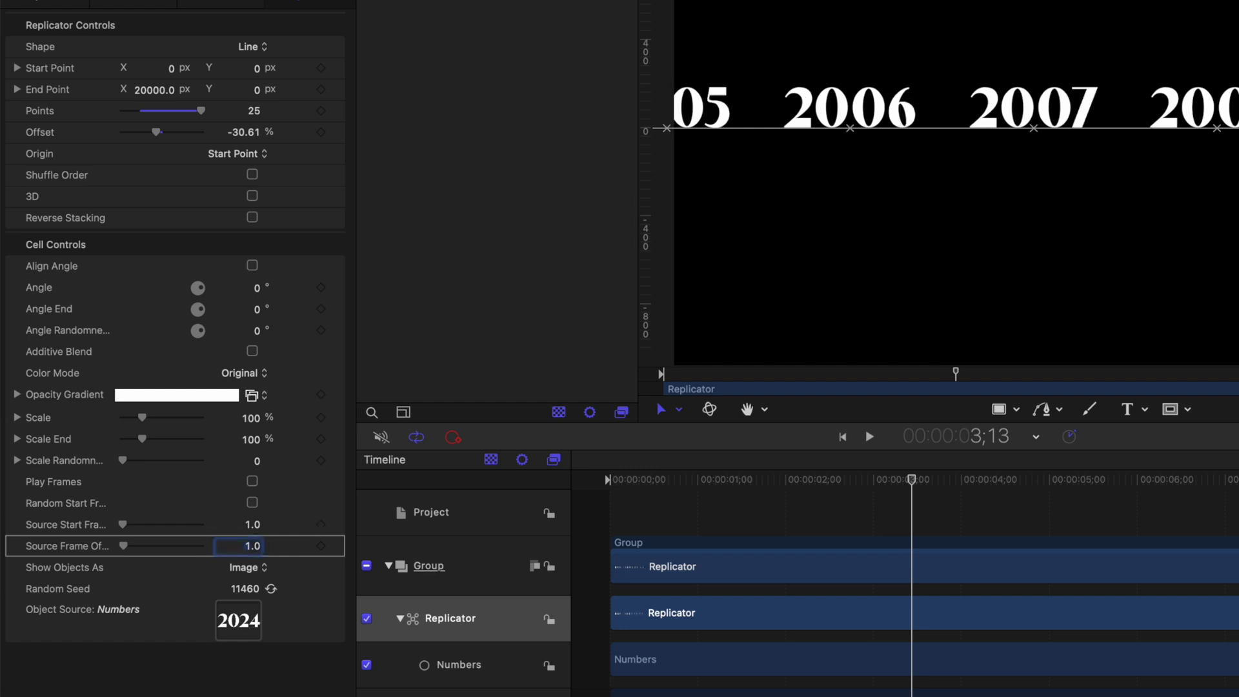
key(Home)
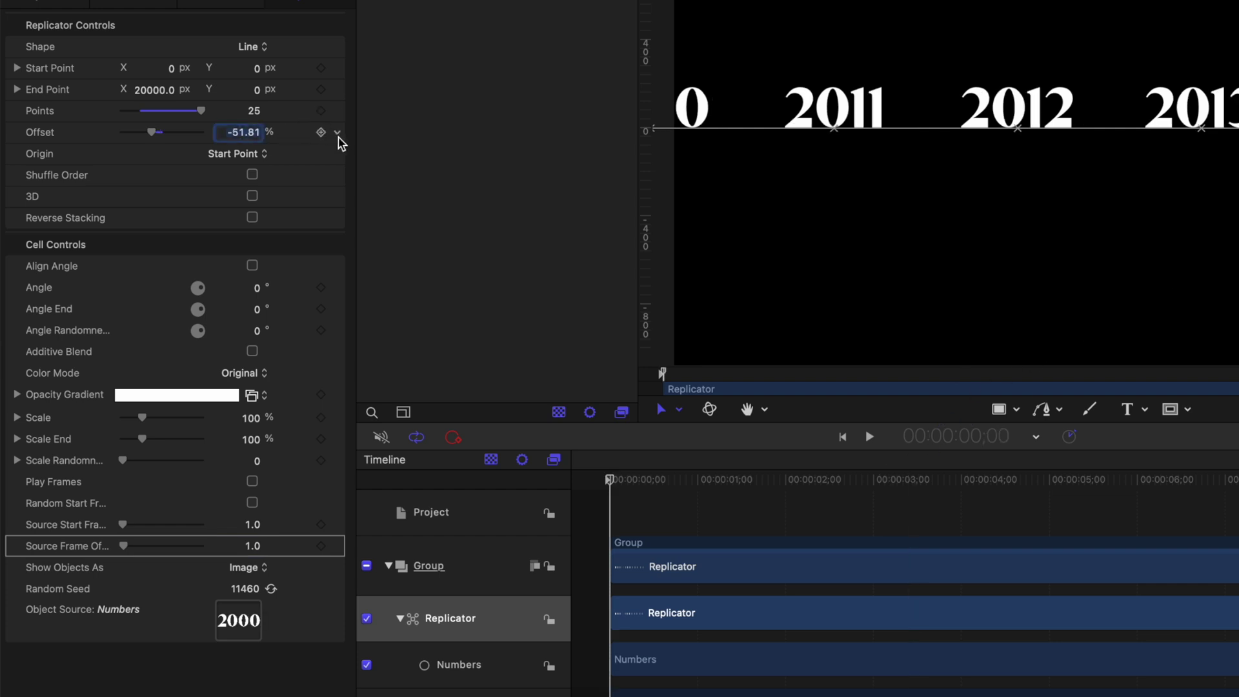
click(338, 134)
- Animate Offset from 0% at one second to -100% at six seconds
click(352, 145)
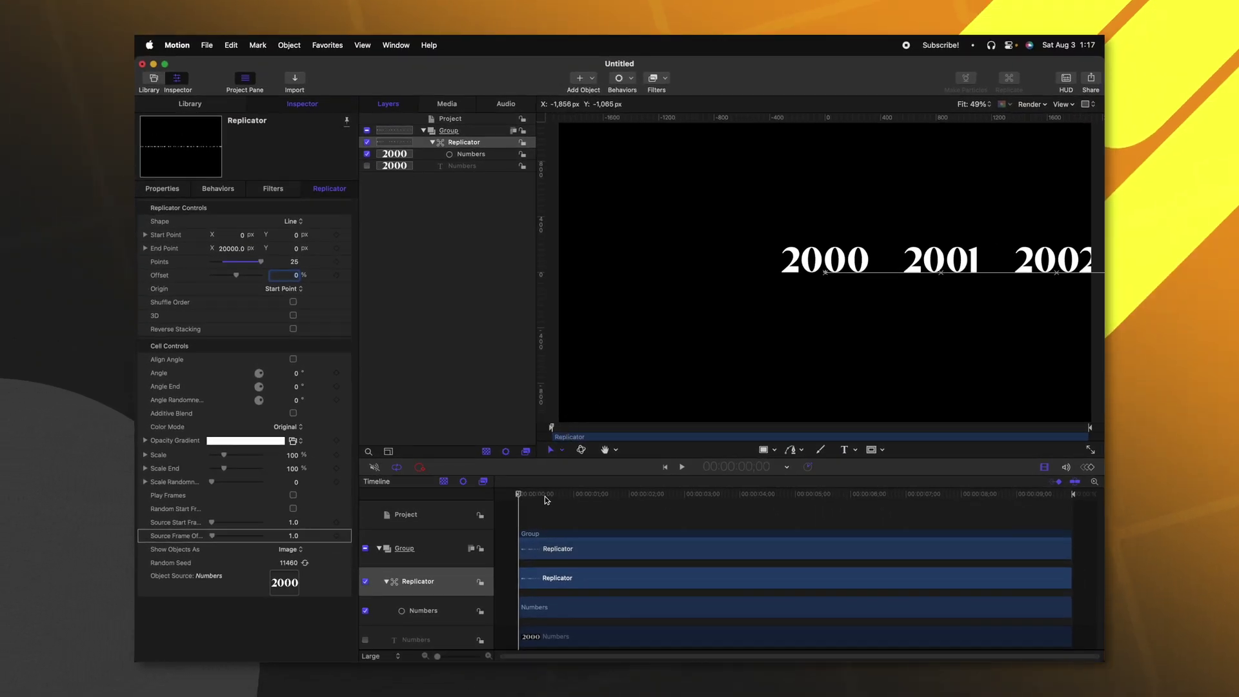
drag(565, 494, 574, 495)
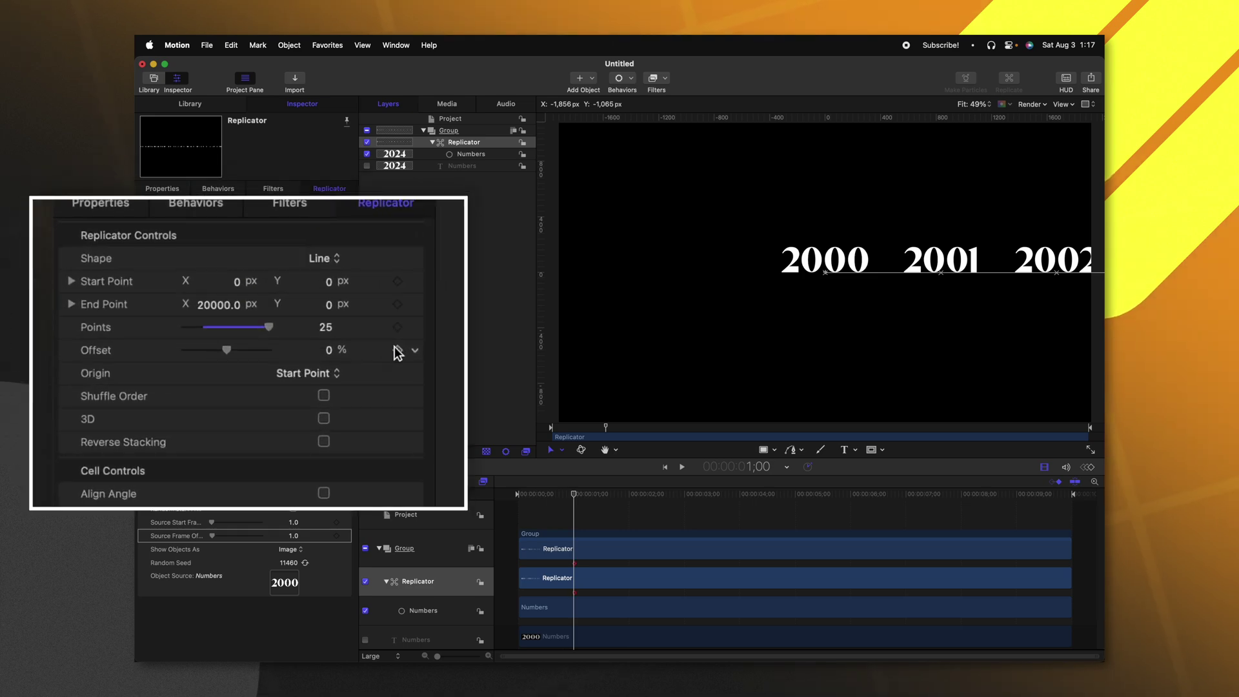
click(336, 274)
click(134, 349)
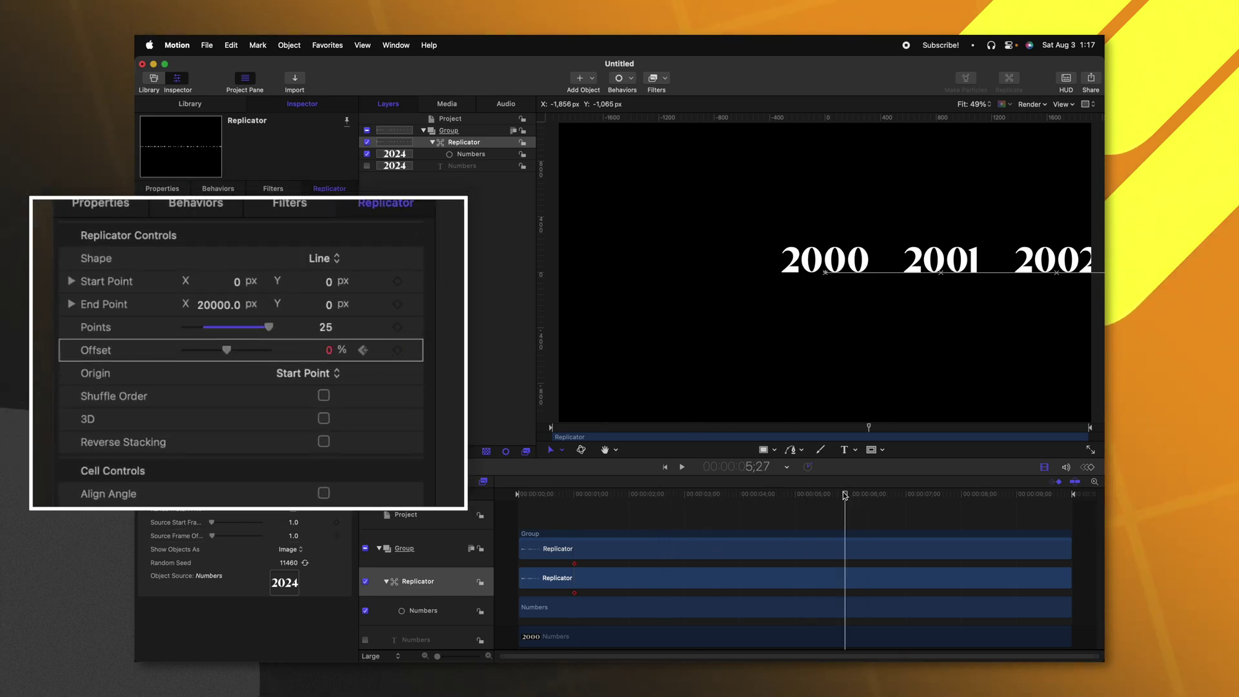
drag(852, 498, 850, 498)
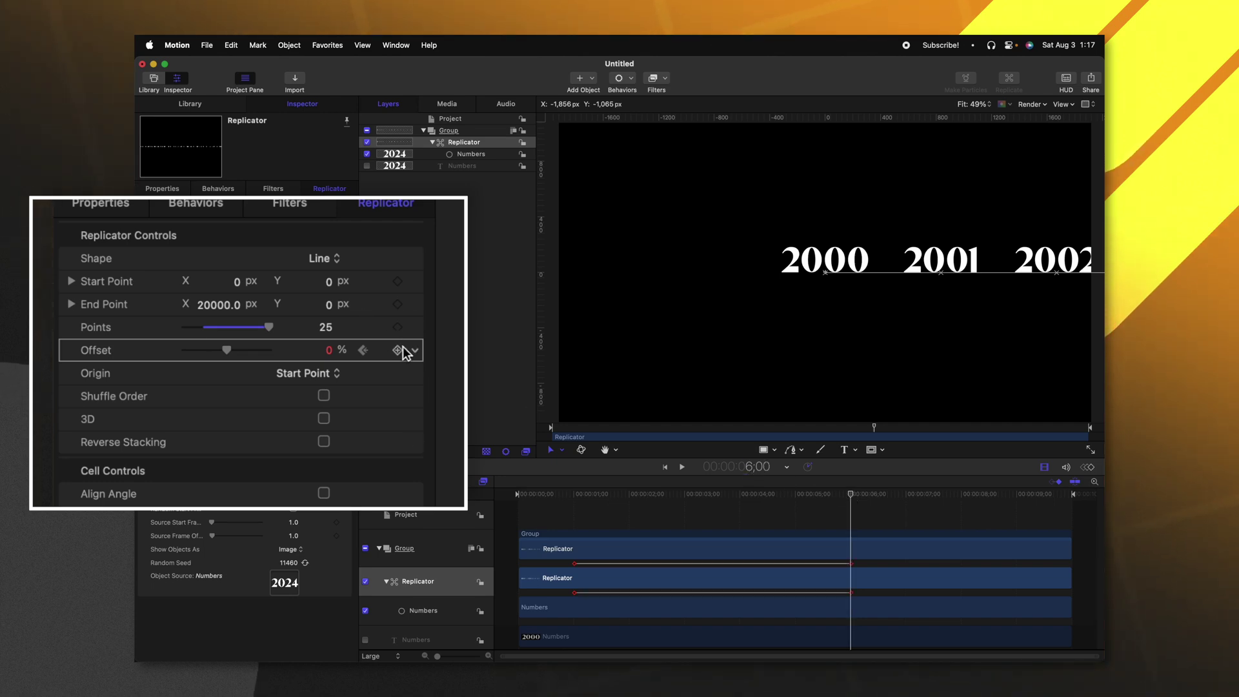
click(317, 351)
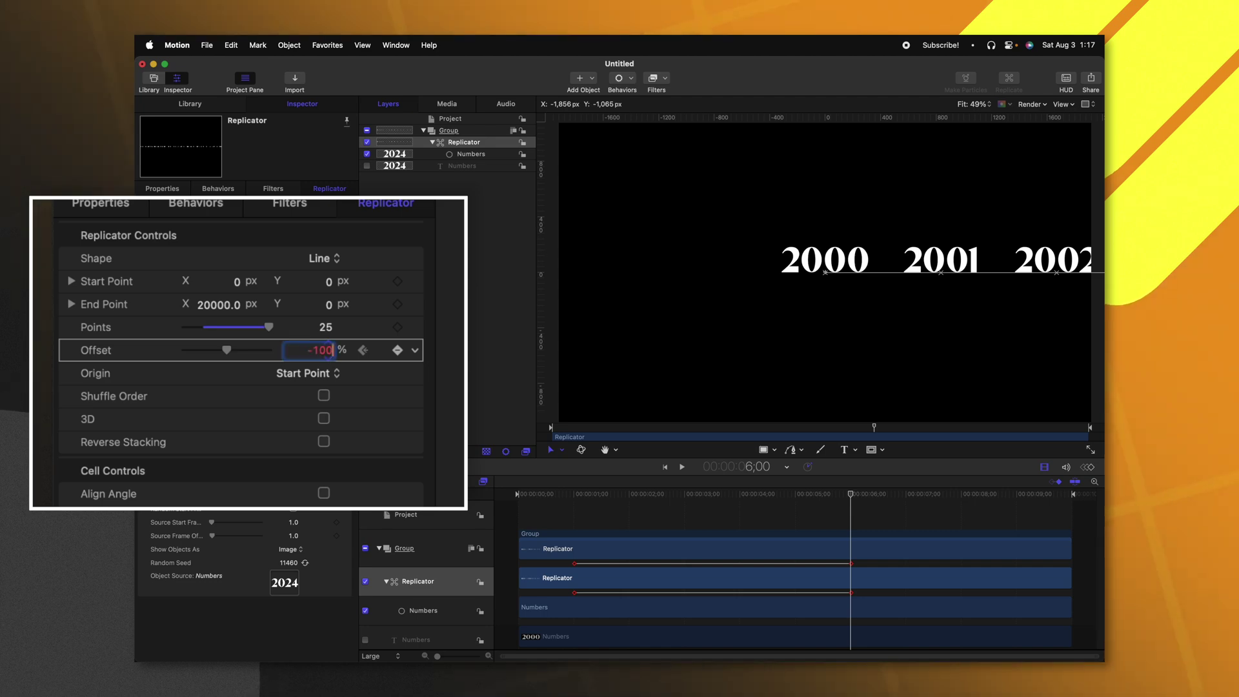
text(-100)
key(Return)
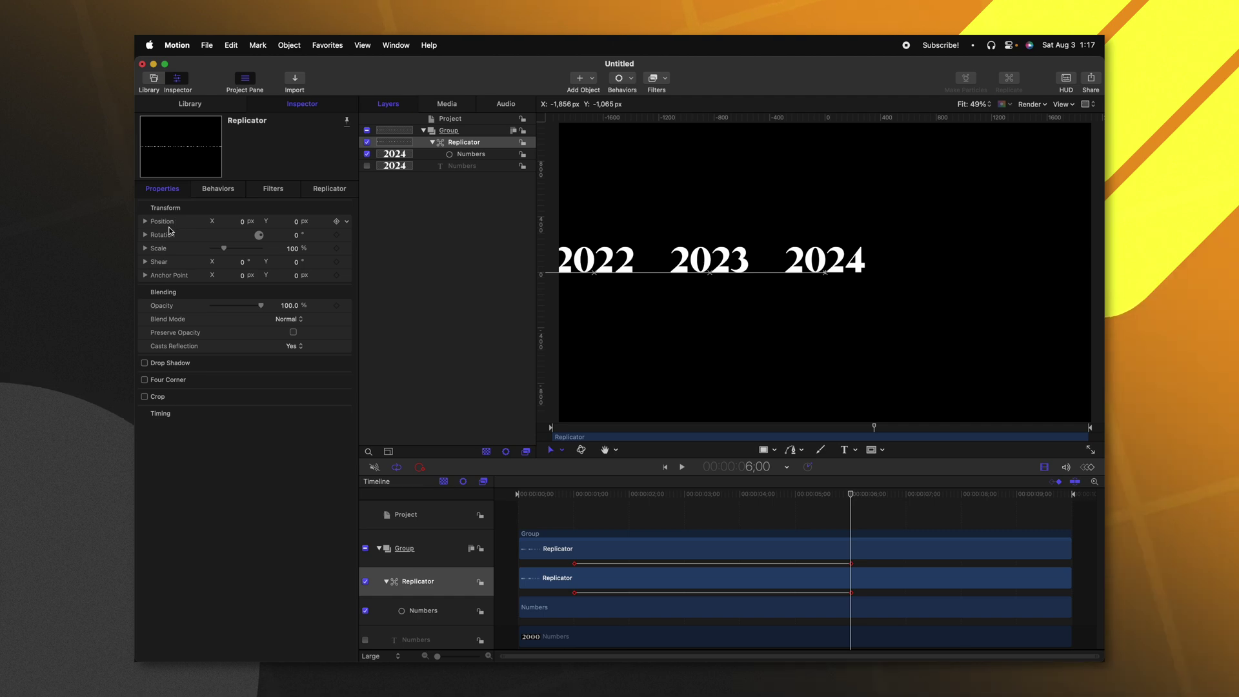
- Set the Replicator End Point X to 20000 and check the year spacing
click(326, 188)
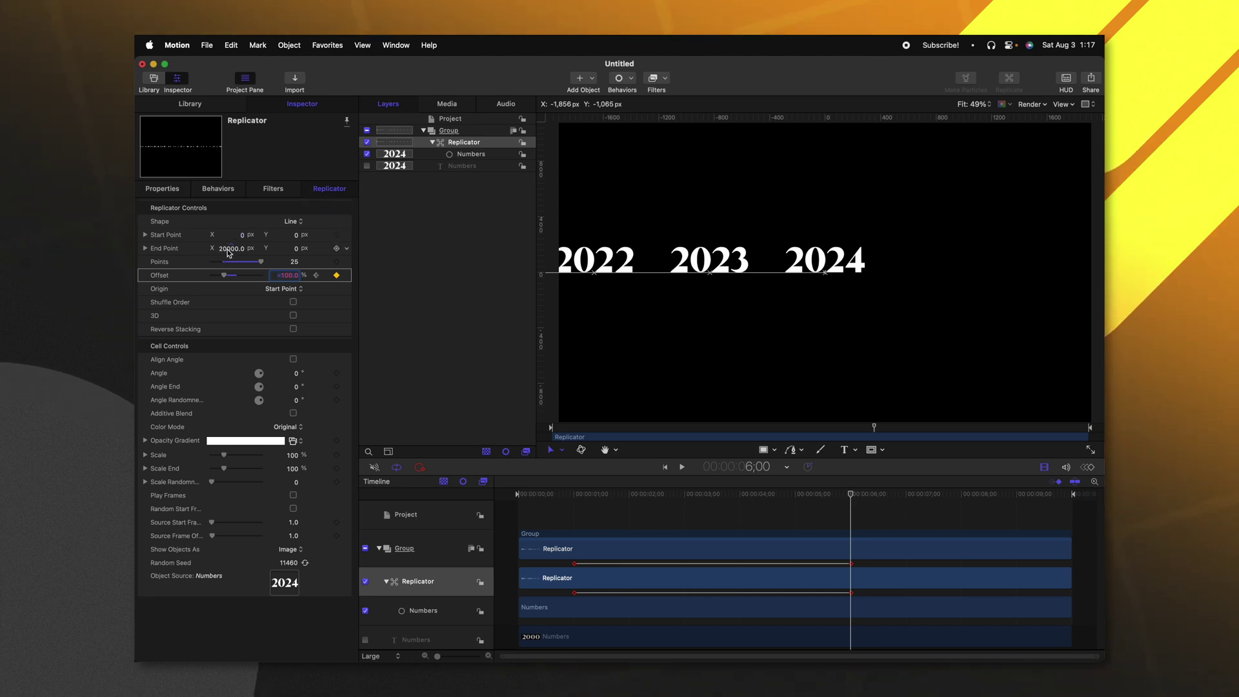
mouse_move(231, 247)
mouse_down()
mouse_move(257, 248)
mouse_move(222, 249)
mouse_move(234, 249)
mouse_up()
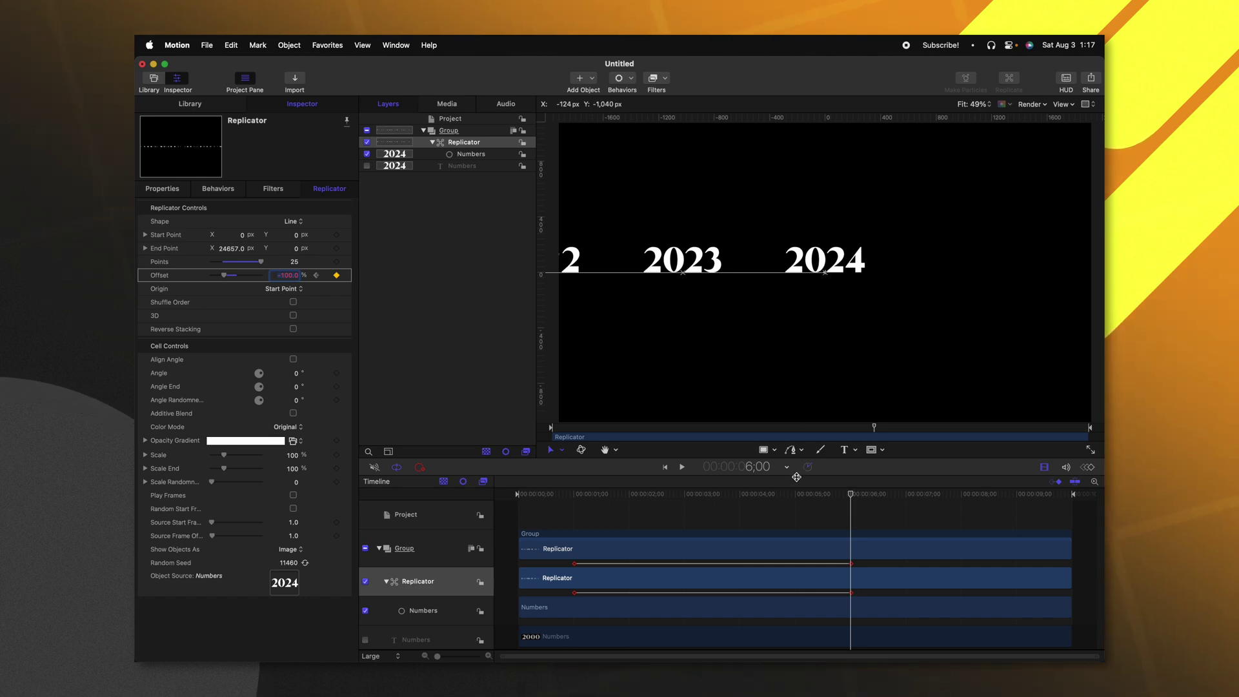
click(649, 494)
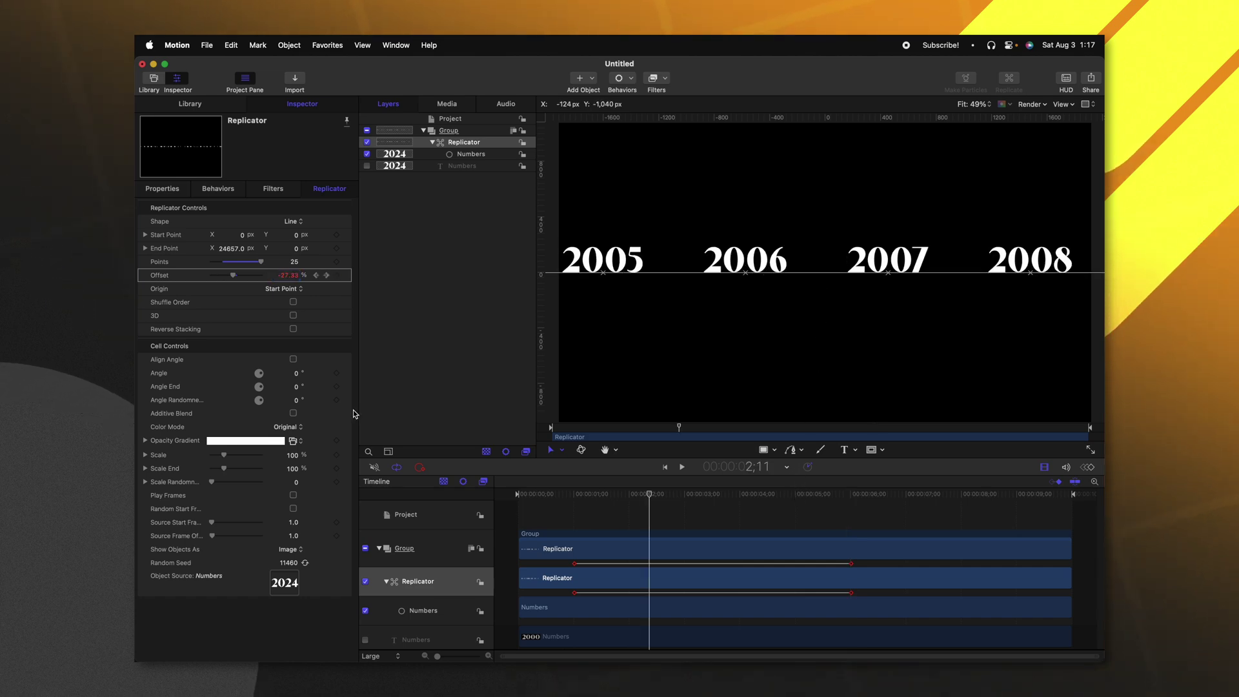
double_click(231, 249)
text(20000)
key(Return)
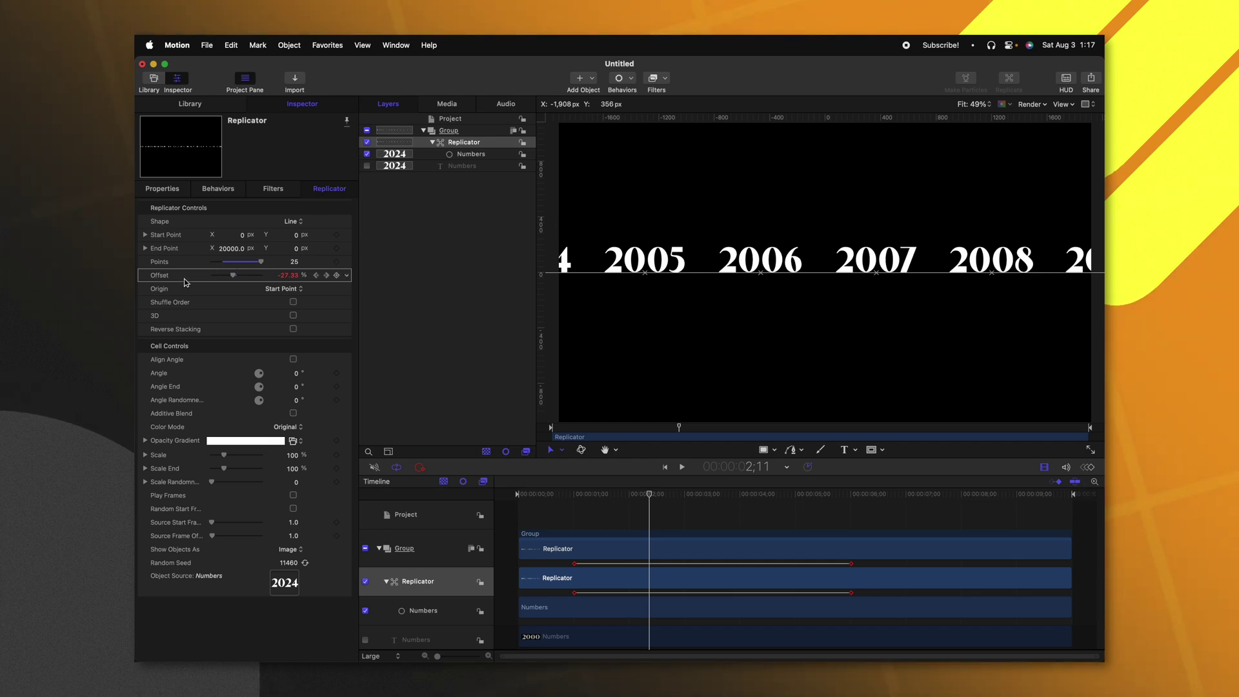
click(849, 495)
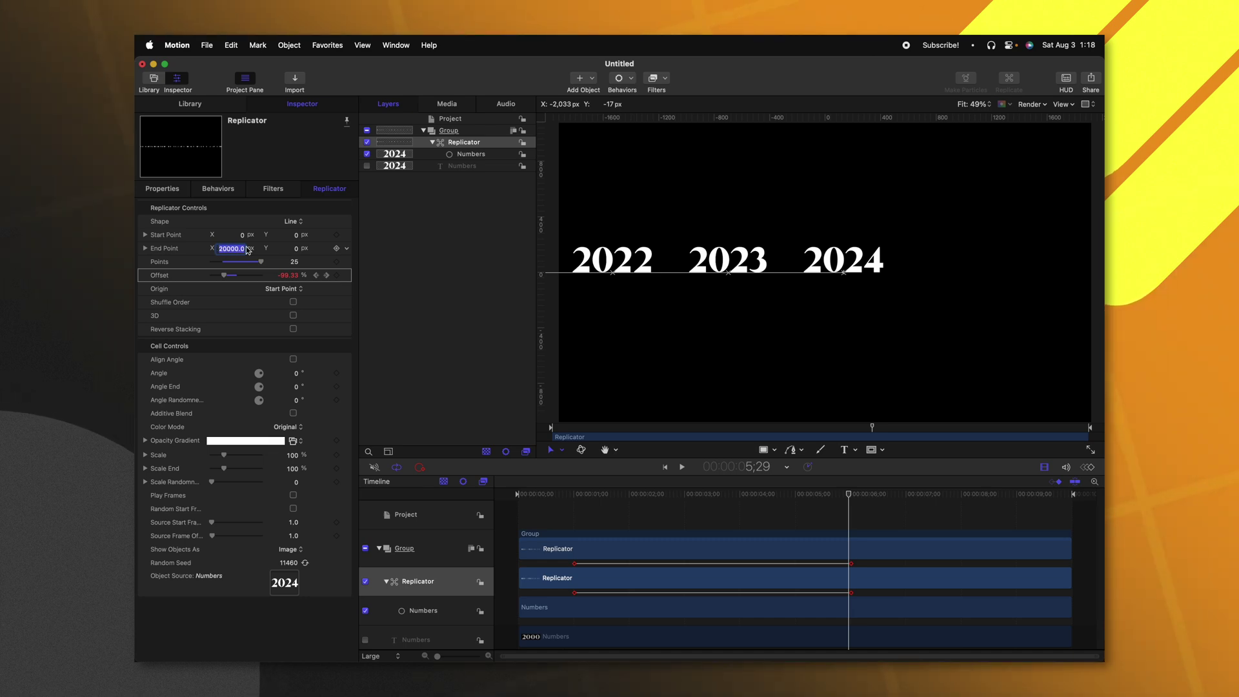
drag(291, 248, 320, 248)
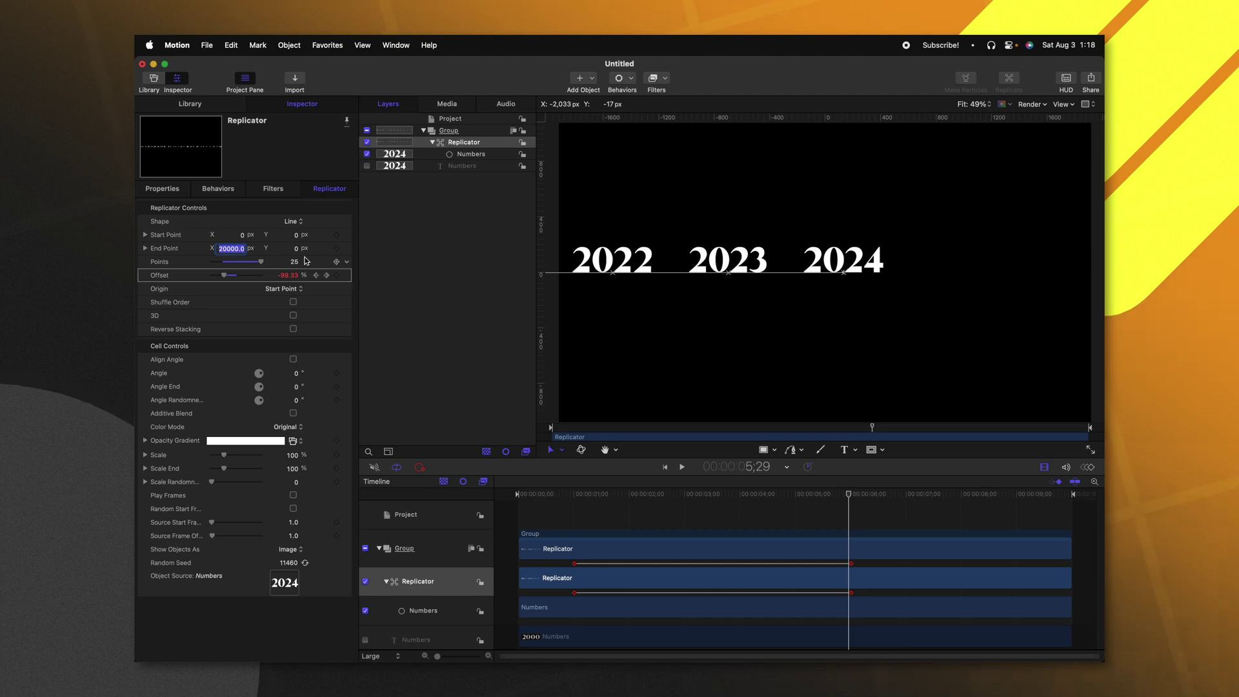
key(Return)
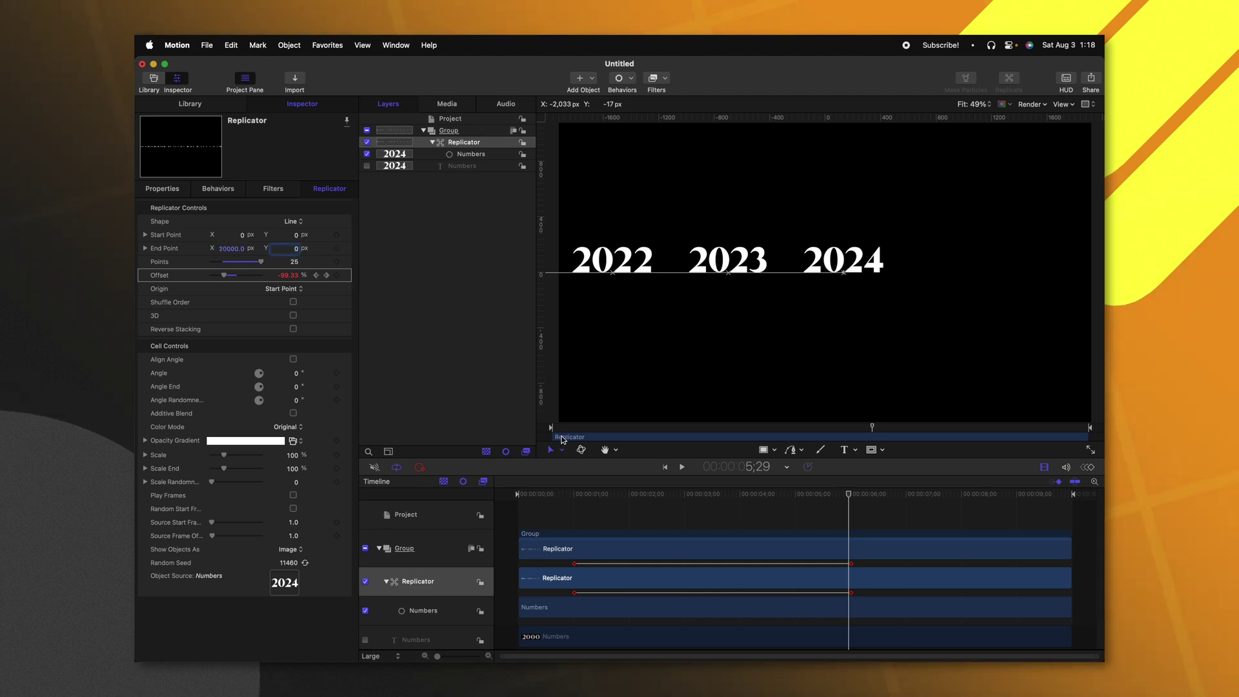
key(Home)
key(space)
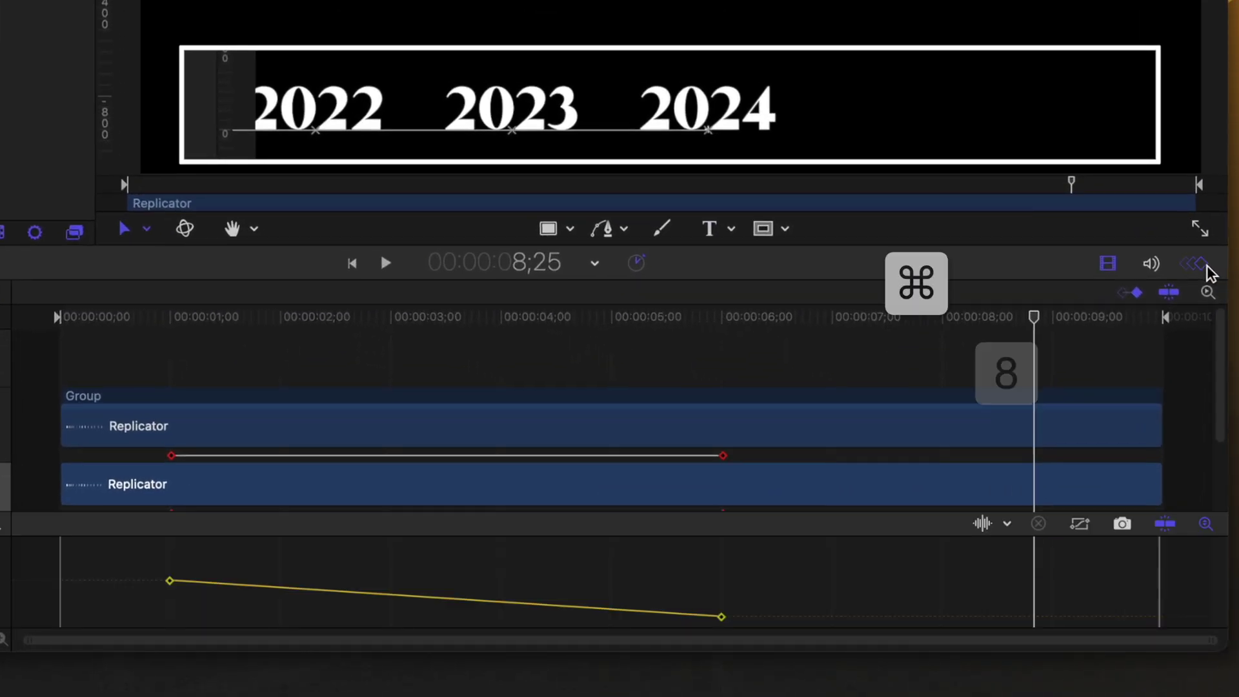
- Switch both Offset keyframes to Bezier interpolation in the Keyframe Editor and preview playback
click(170, 581)
click(378, 316)
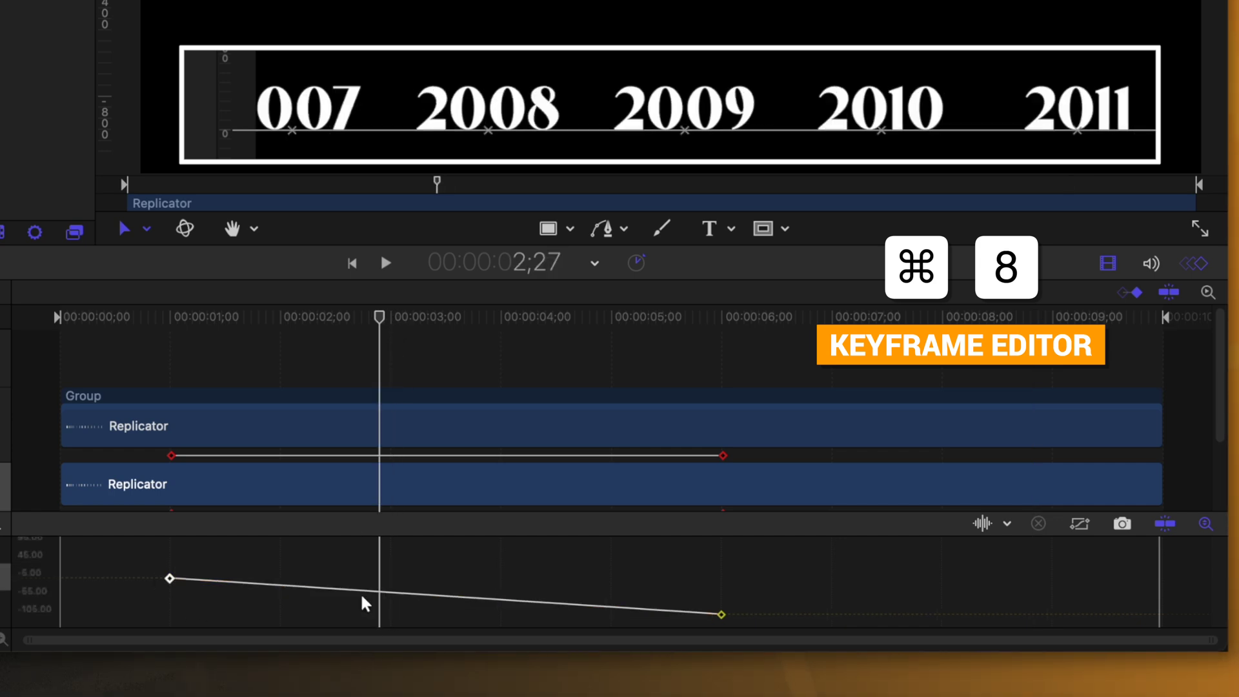
drag(138, 551, 877, 645)
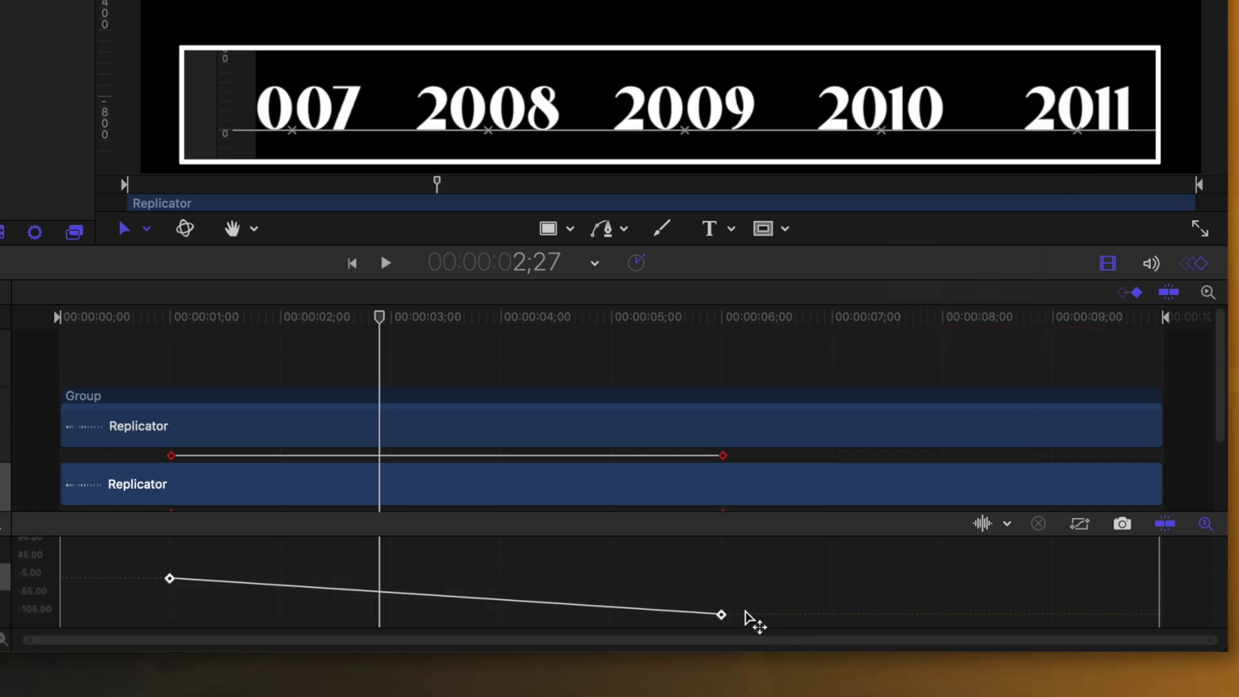
right_click(721, 614)
mouse_move(778, 567)
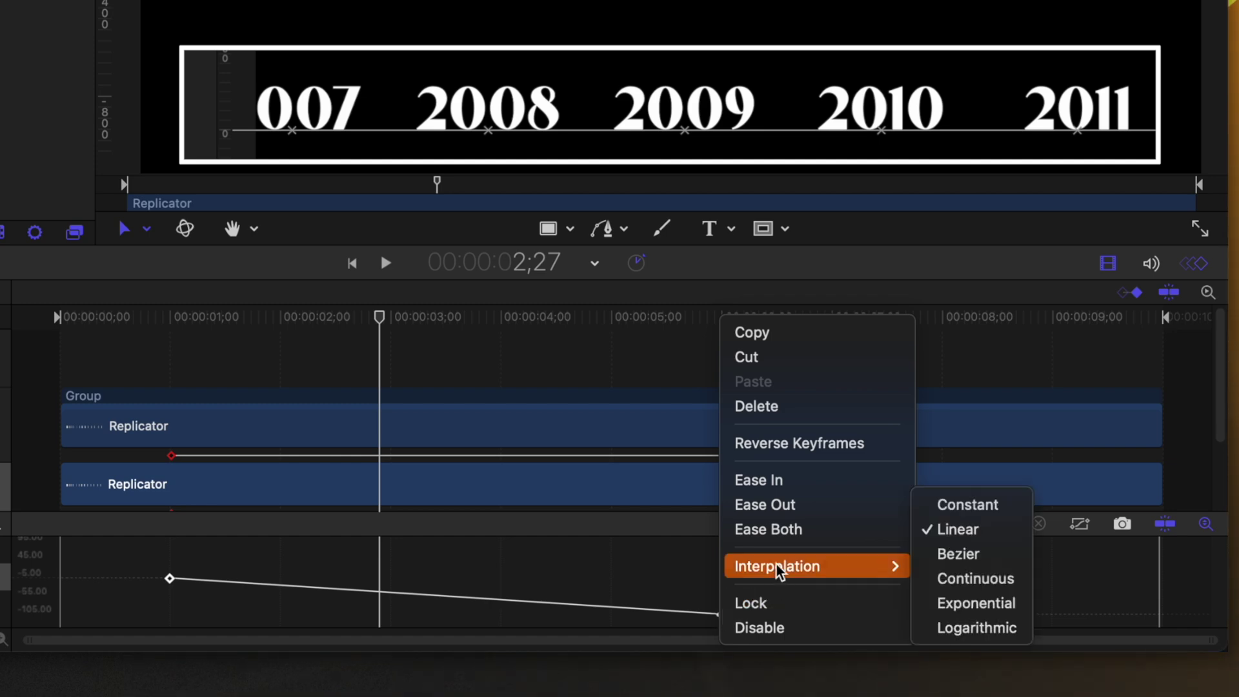
click(990, 568)
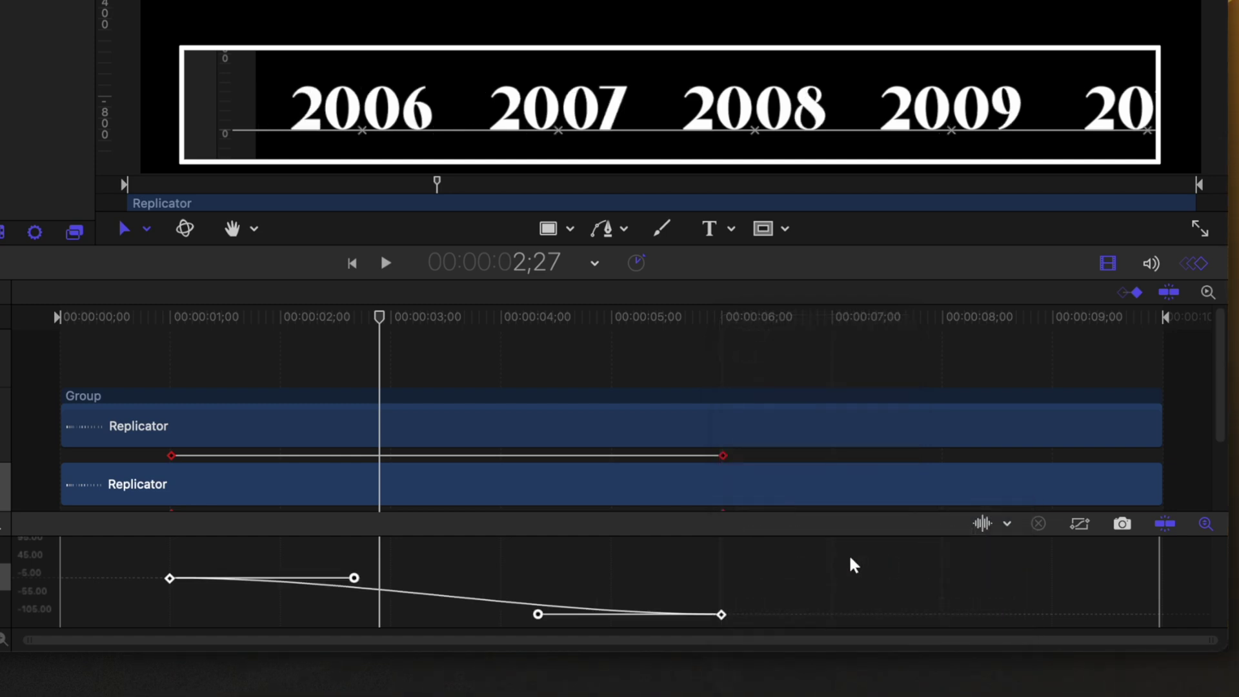
click(179, 318)
key(space)
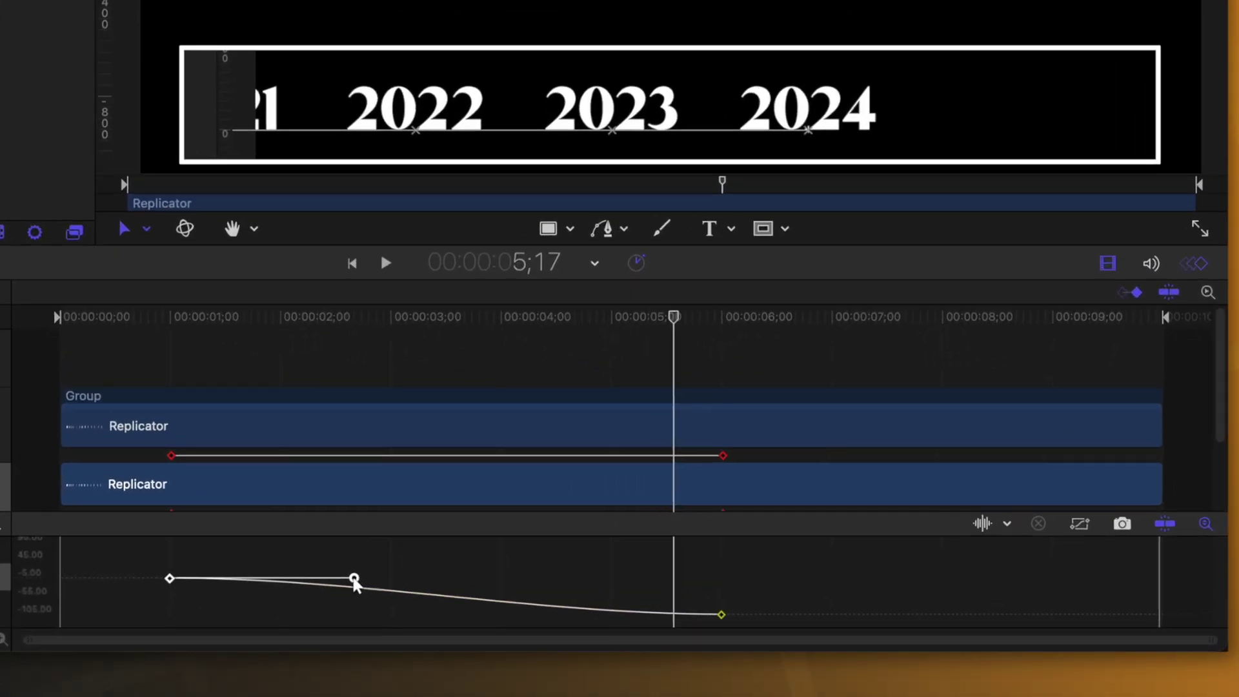
- Drag the Bezier handles to ease the Offset curve in and out, then fit the graph and replay
drag(355, 579, 688, 537)
click(686, 545)
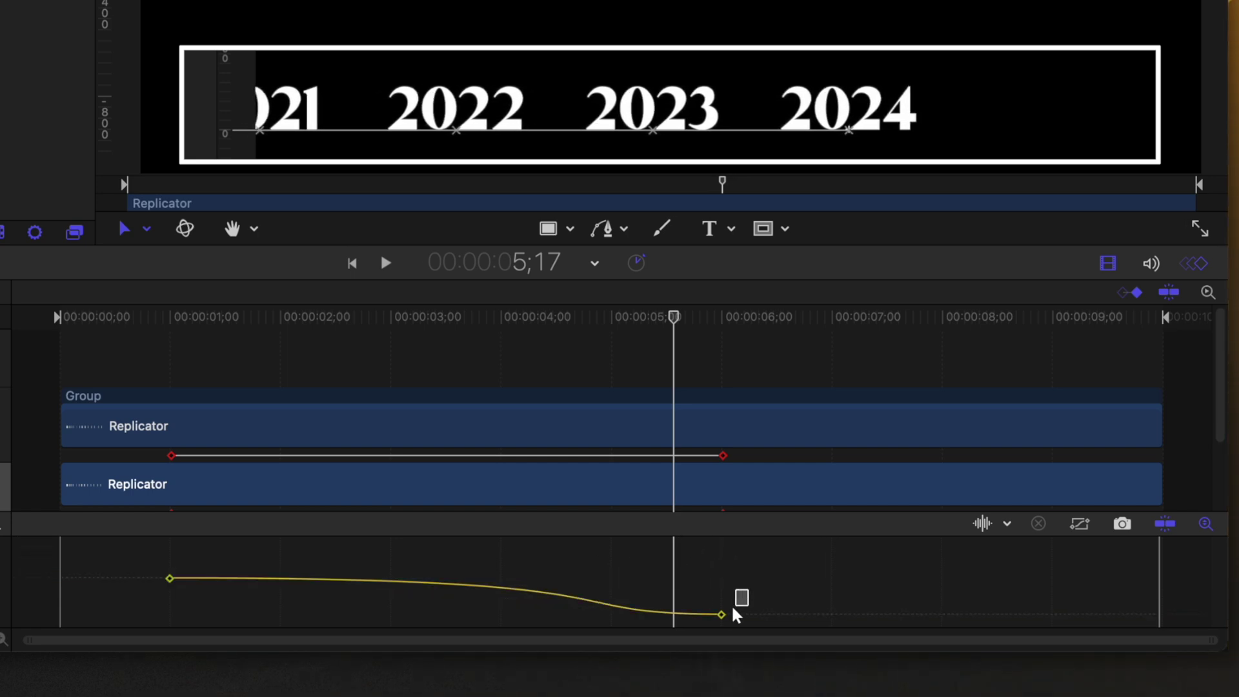
click(721, 615)
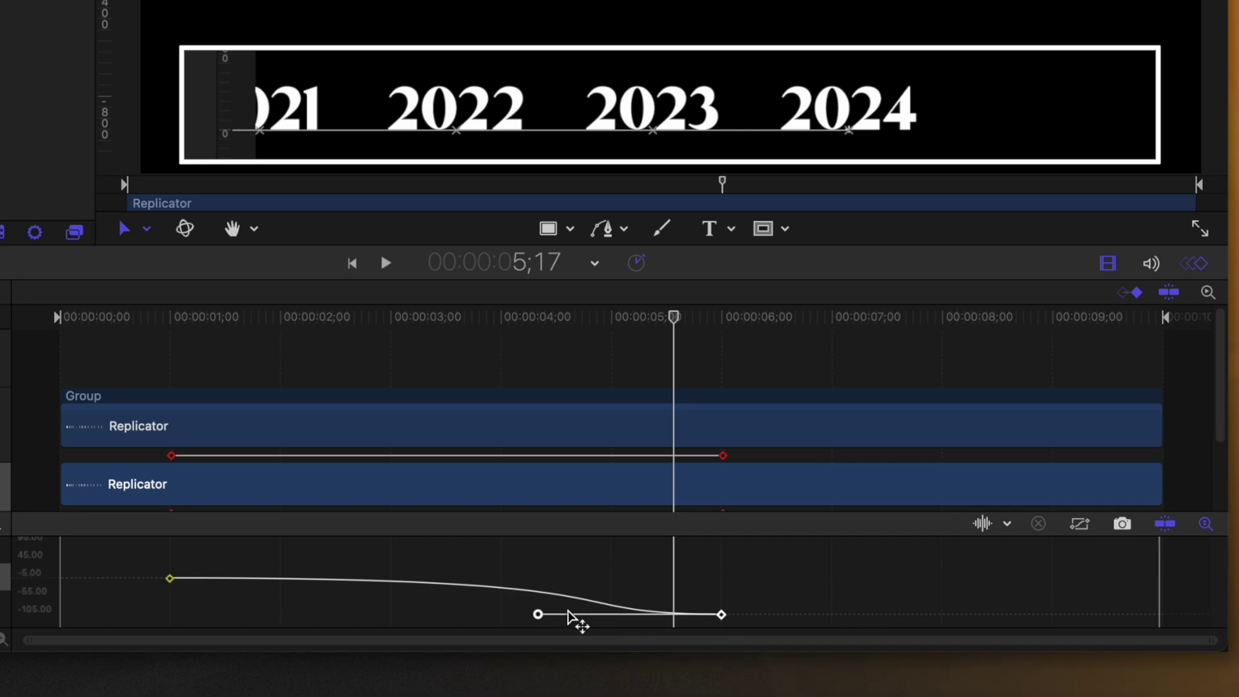
drag(541, 615, 253, 614)
click(418, 316)
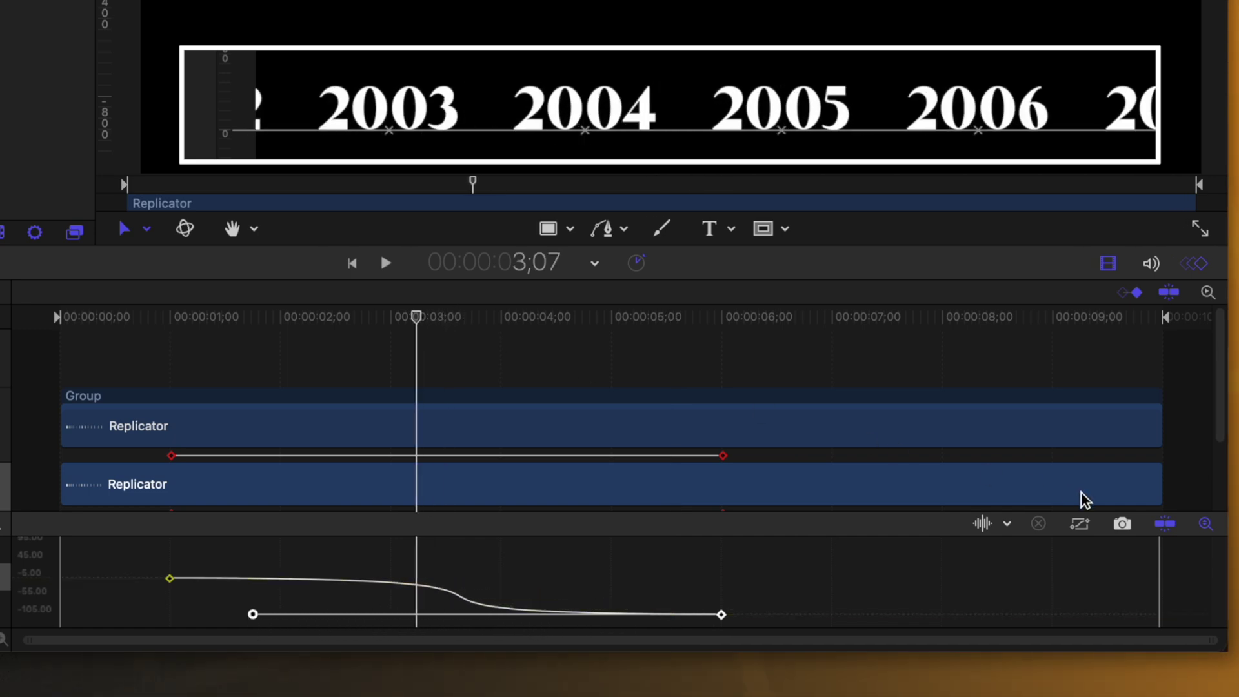
click(1080, 524)
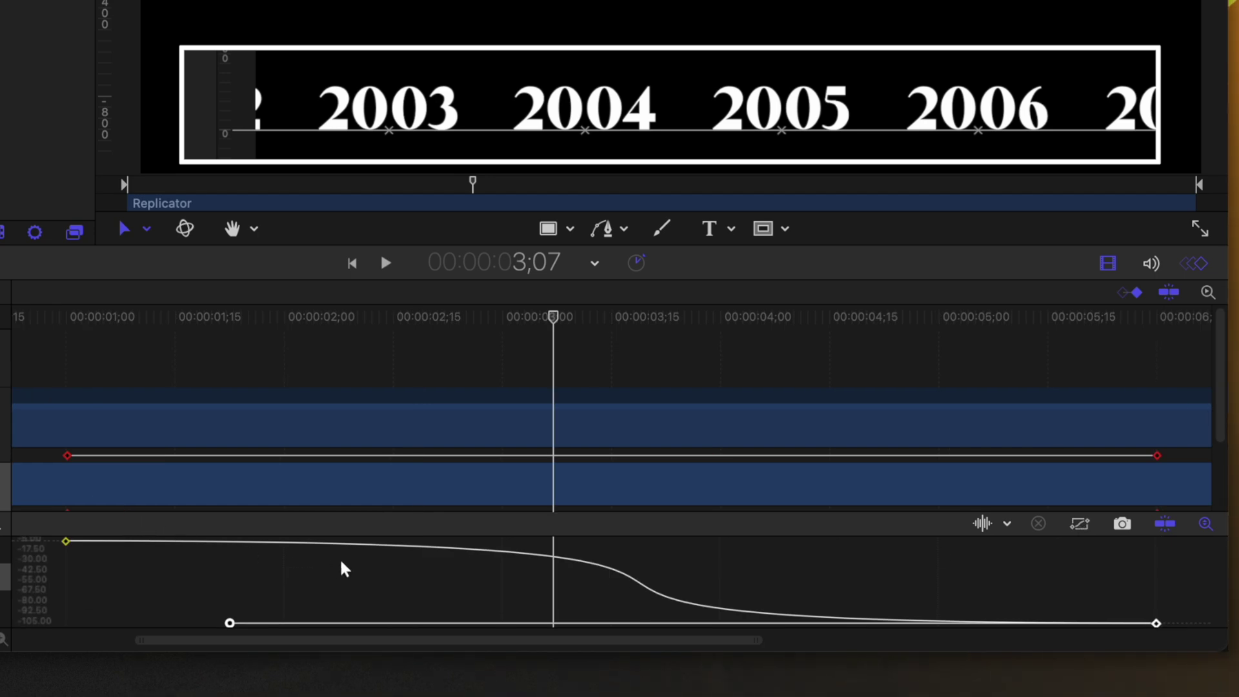
key(space)
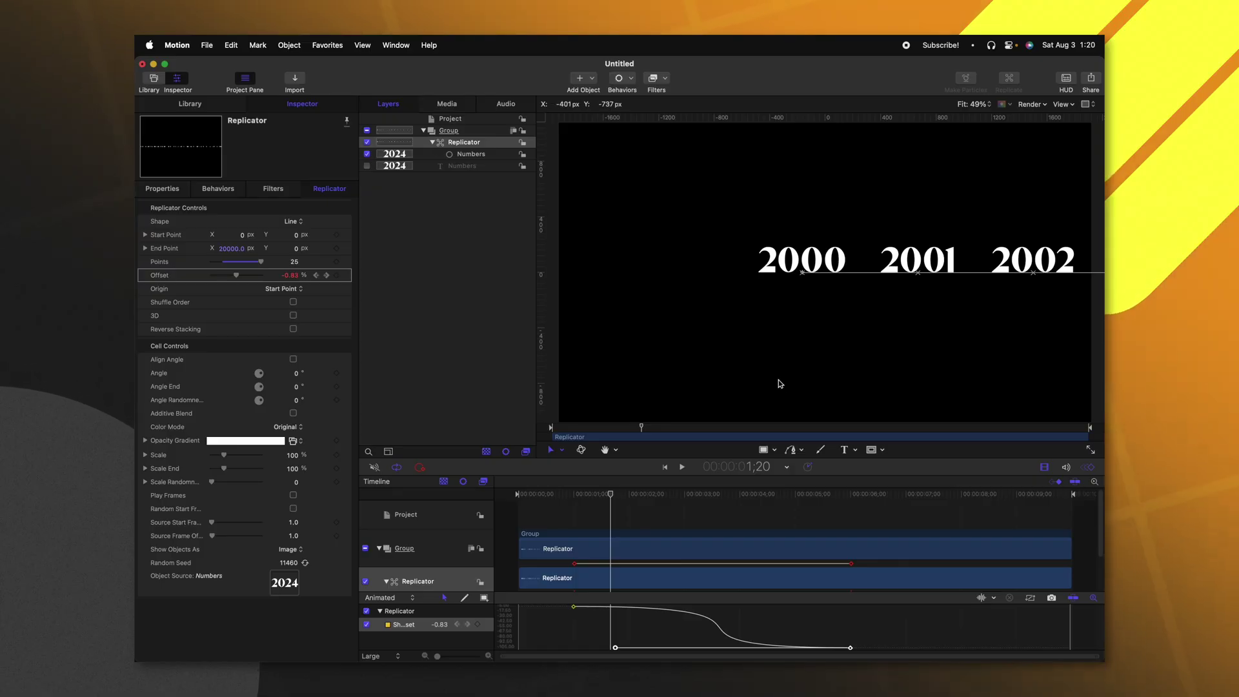
- Draw a short vertical Bezier tick at the line's left end and nudge the line's Position Y to meet it
click(790, 450)
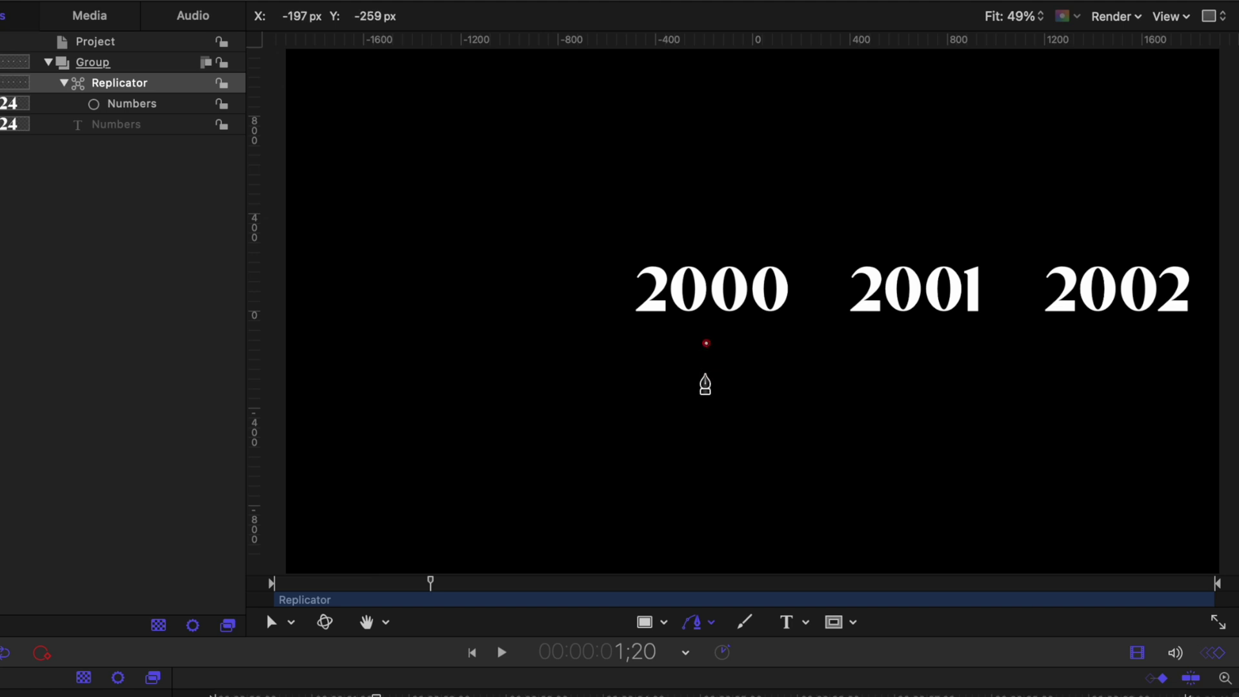
click(705, 374)
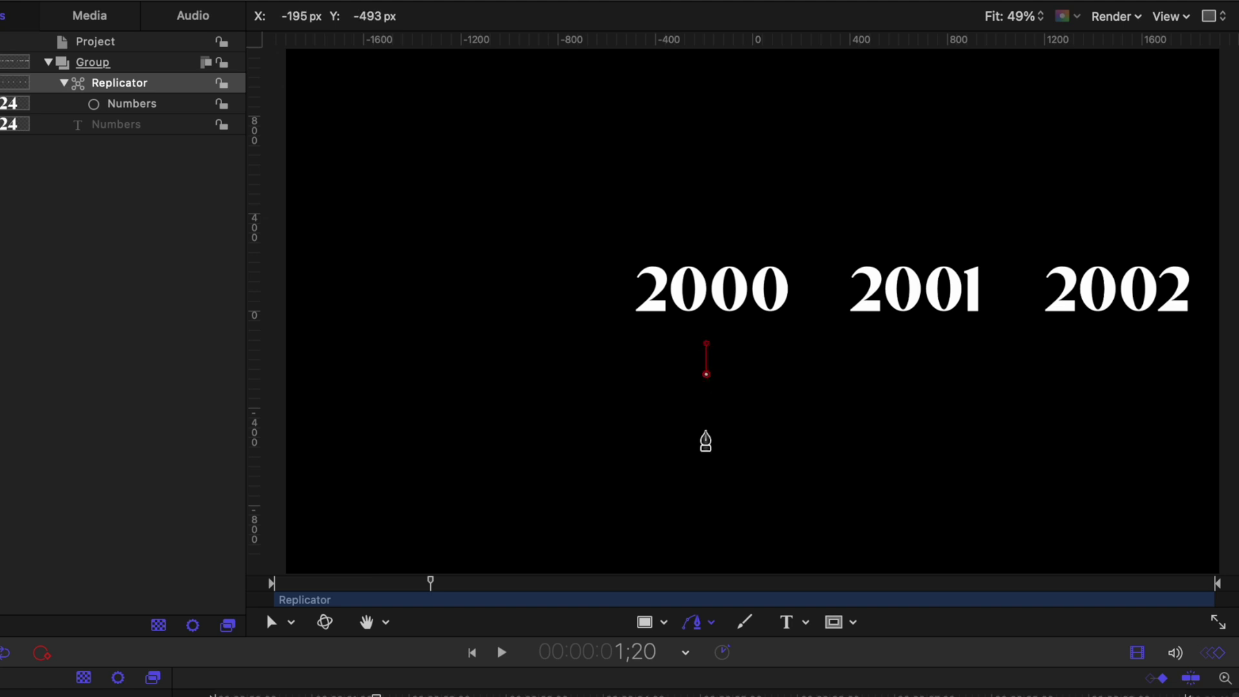
key(Return)
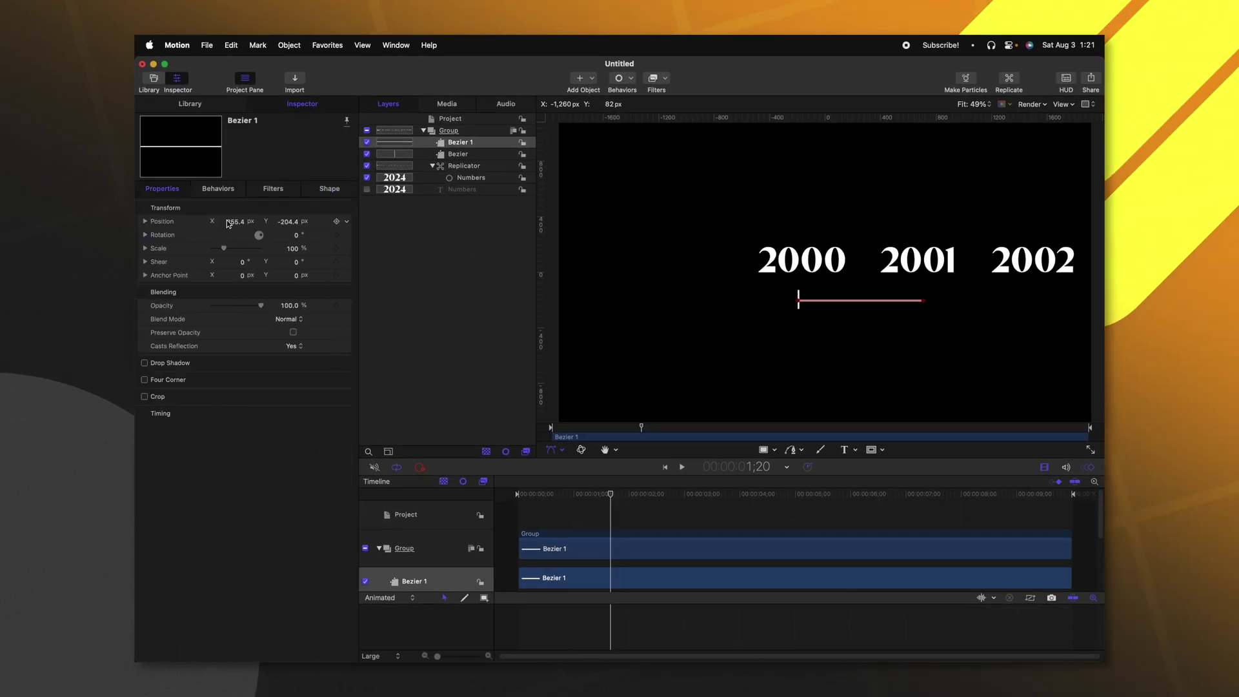
drag(284, 222, 288, 222)
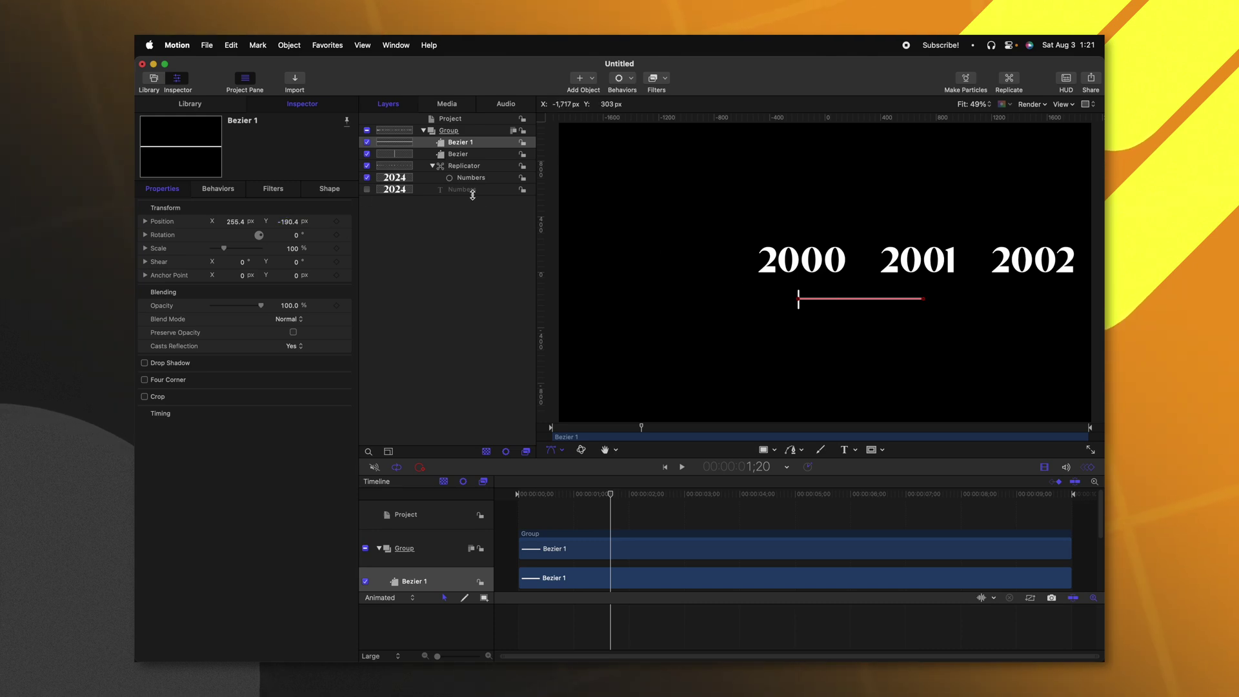
- Group the tick and line Bezier shapes and name the group 'Timeline Points'
shift+click(458, 154)
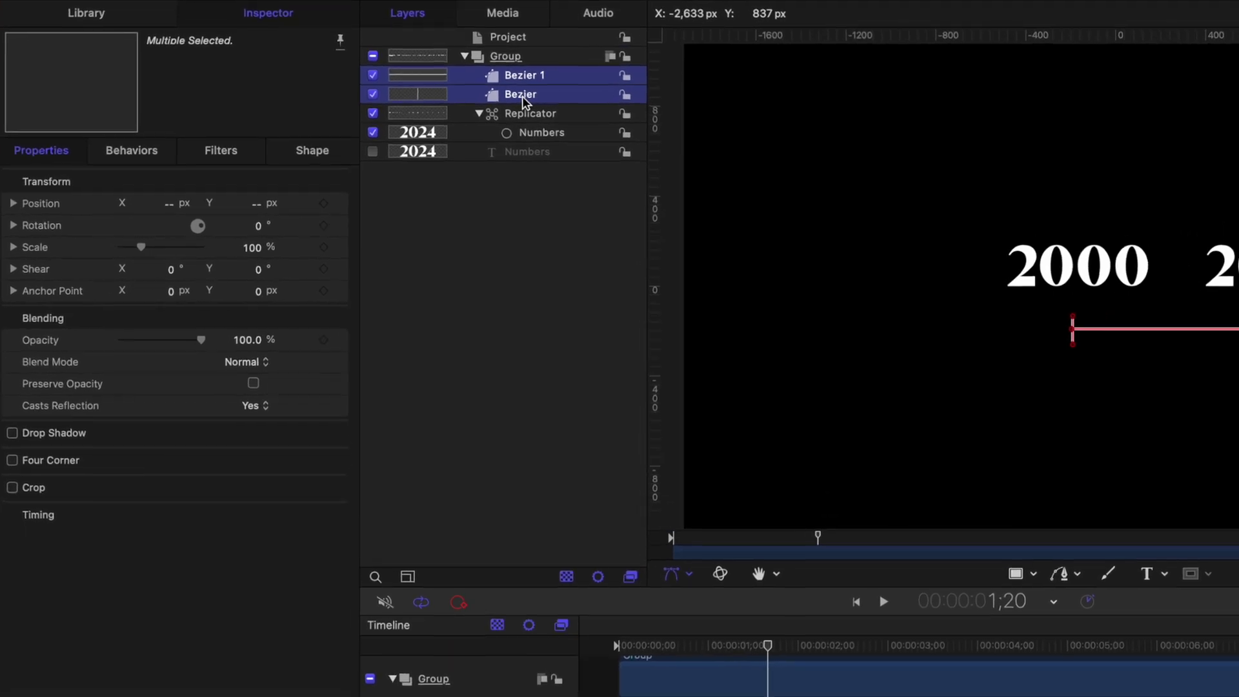
right_click(490, 125)
click(549, 222)
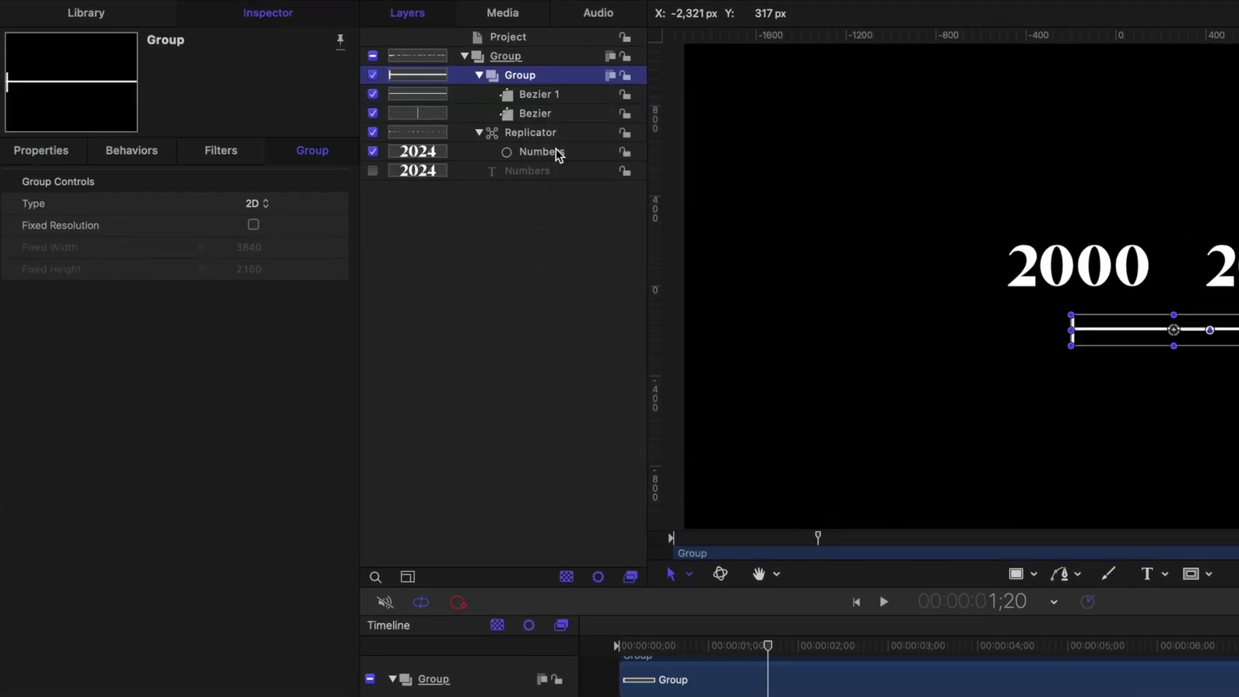
double_click(518, 75)
text(T)
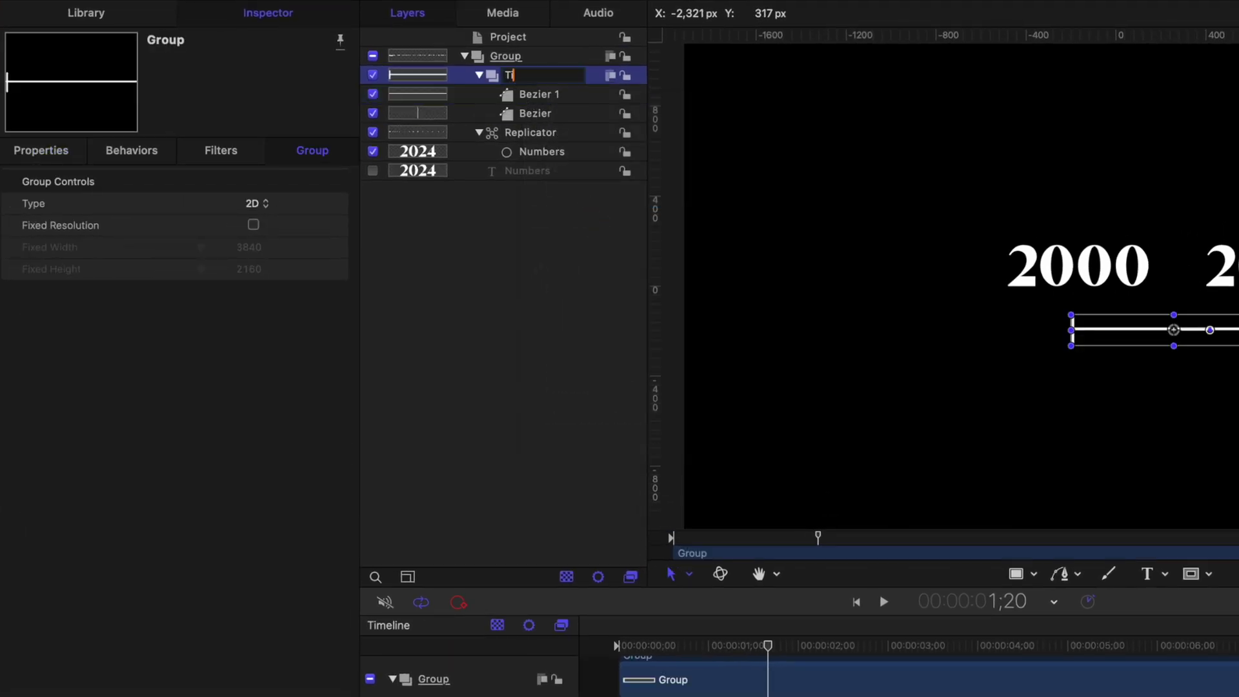
text(imeline Points)
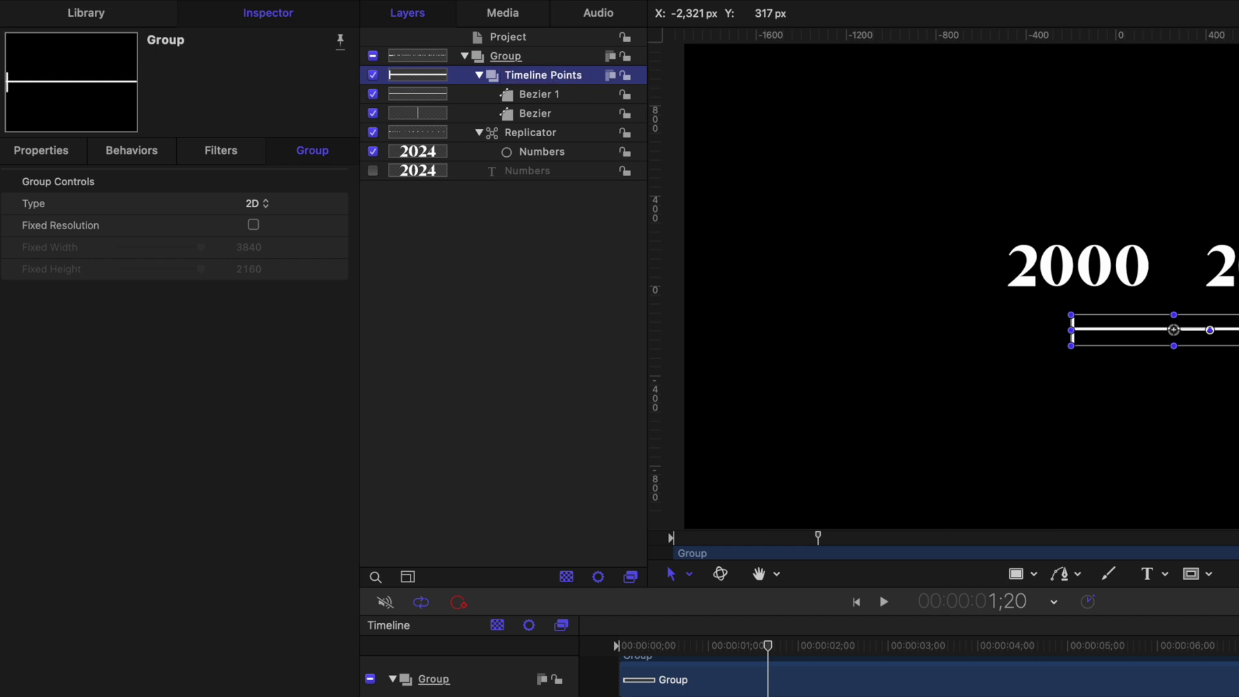
key(Return)
click(478, 76)
- Rename the year replicator to 'Numbers' and duplicate it
click(491, 96)
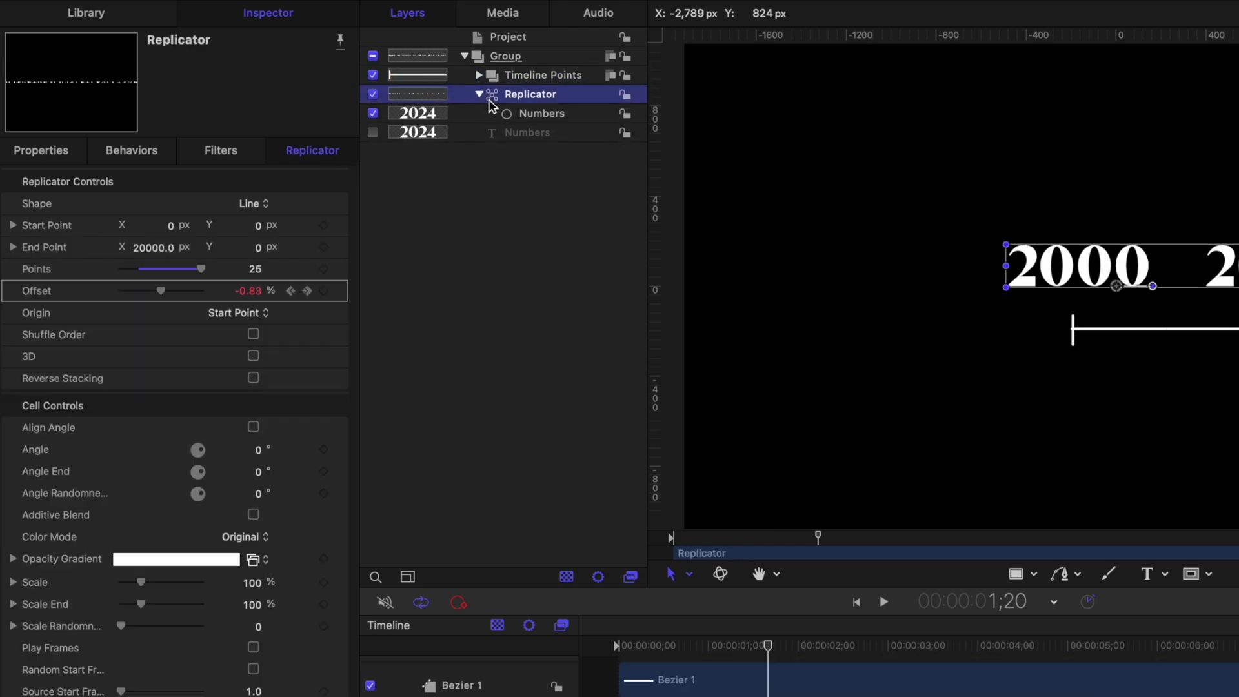
double_click(521, 97)
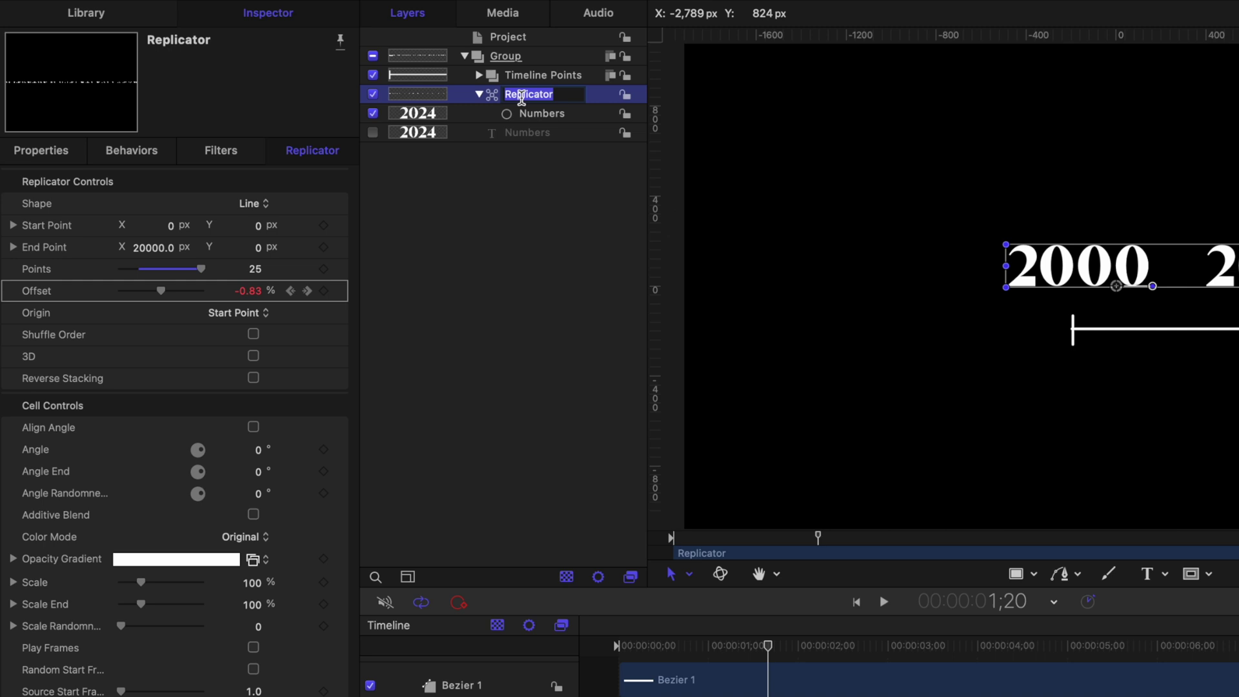
text(Numbers)
key(Return)
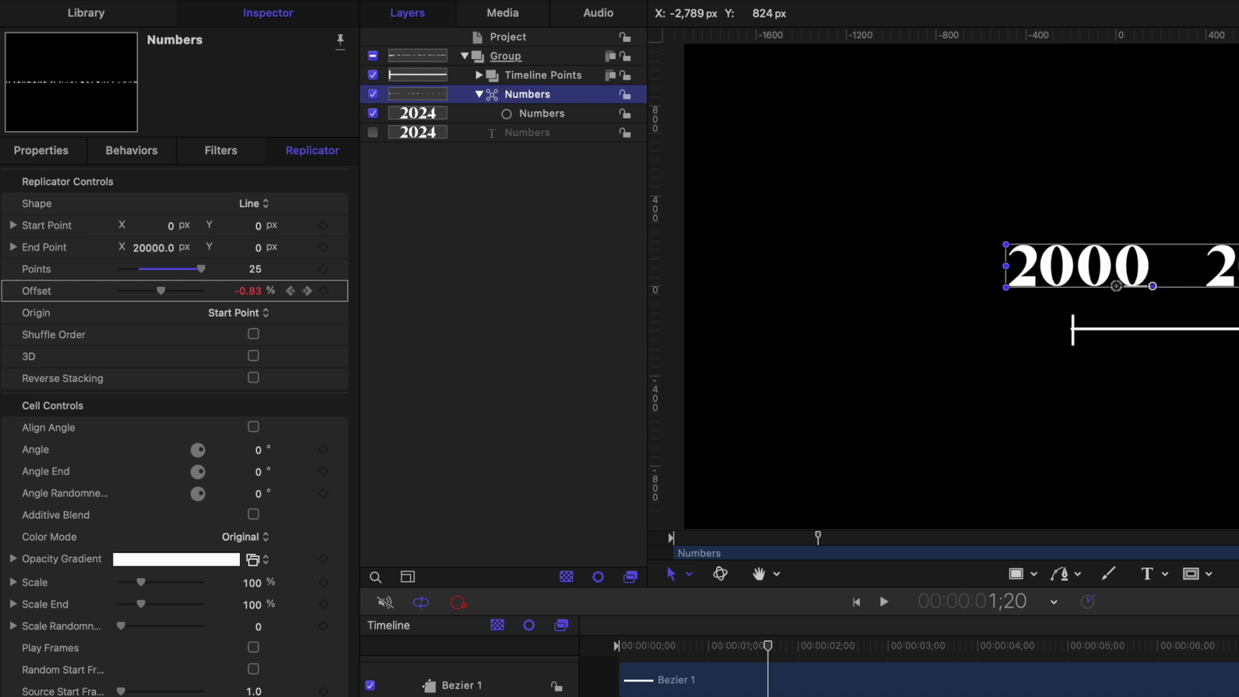
key(super+d)
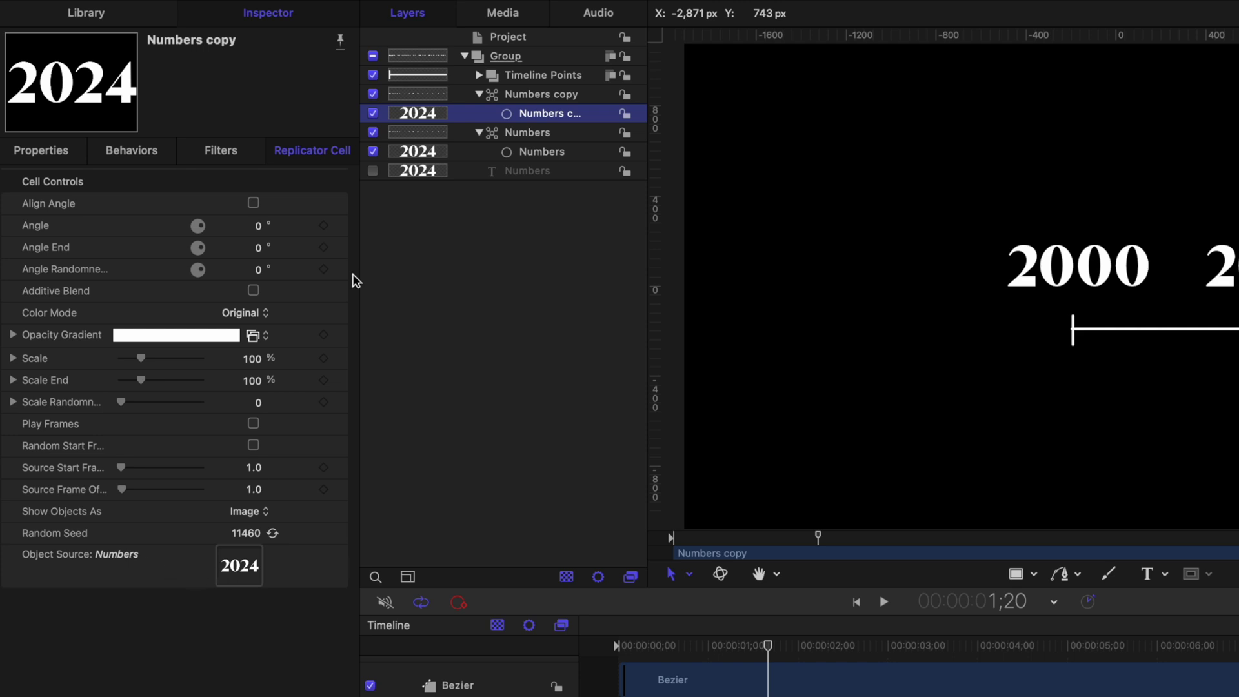
- Make Timeline Points the copy's replicated source, hide the original group, and rename the copy 'Timeline'
click(438, 75)
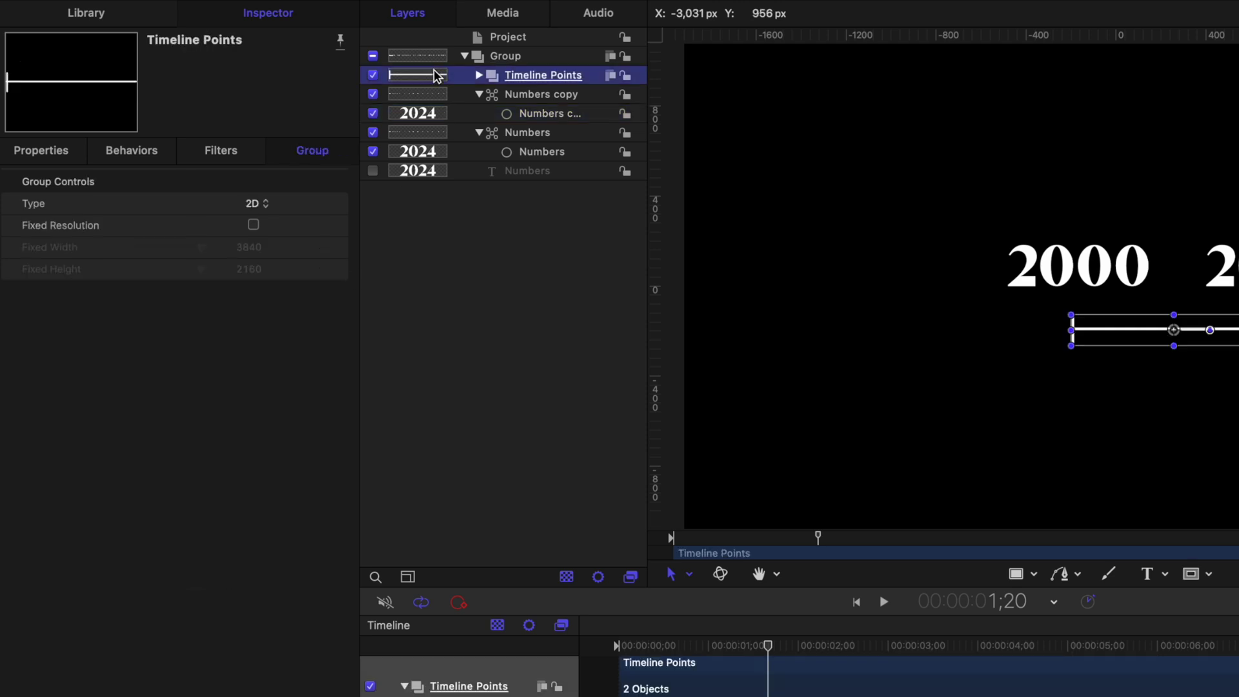
click(432, 117)
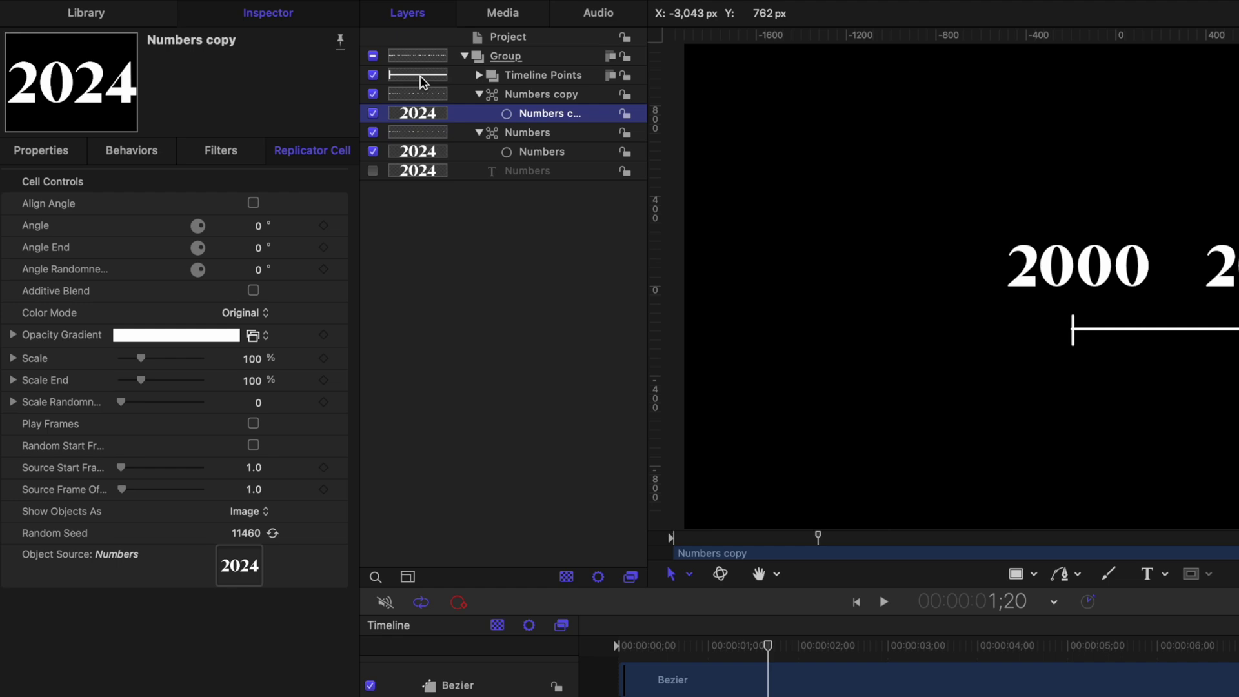
drag(423, 81, 237, 571)
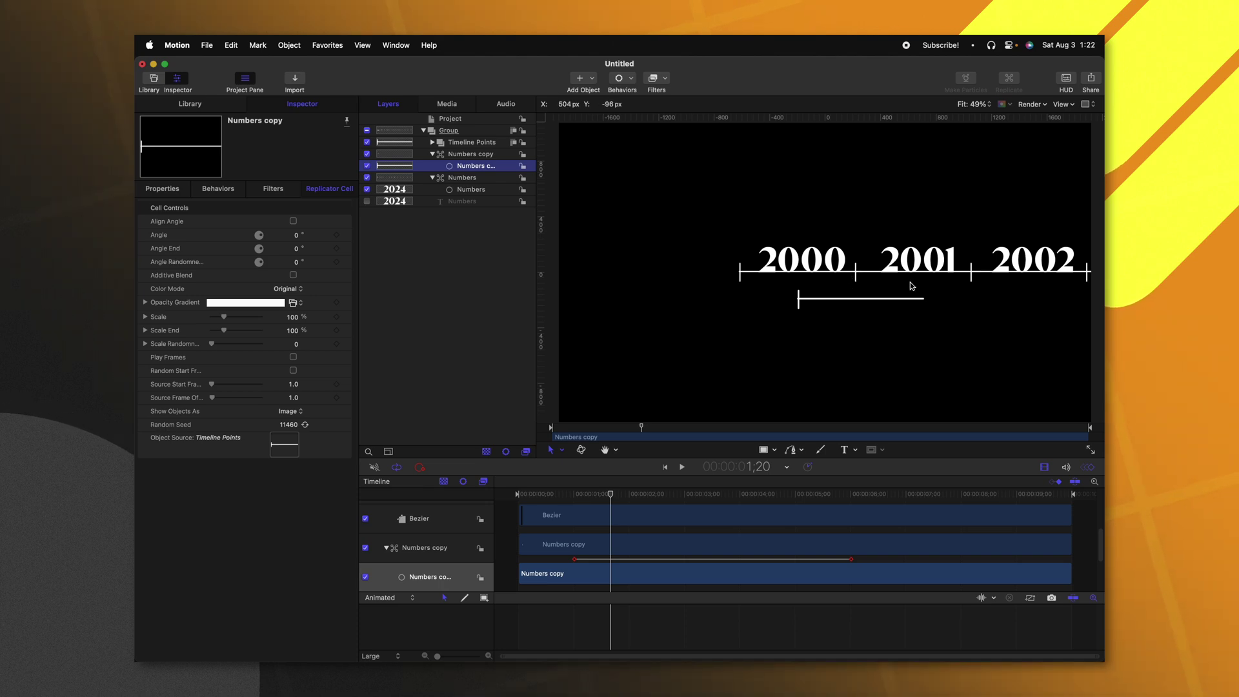
click(366, 142)
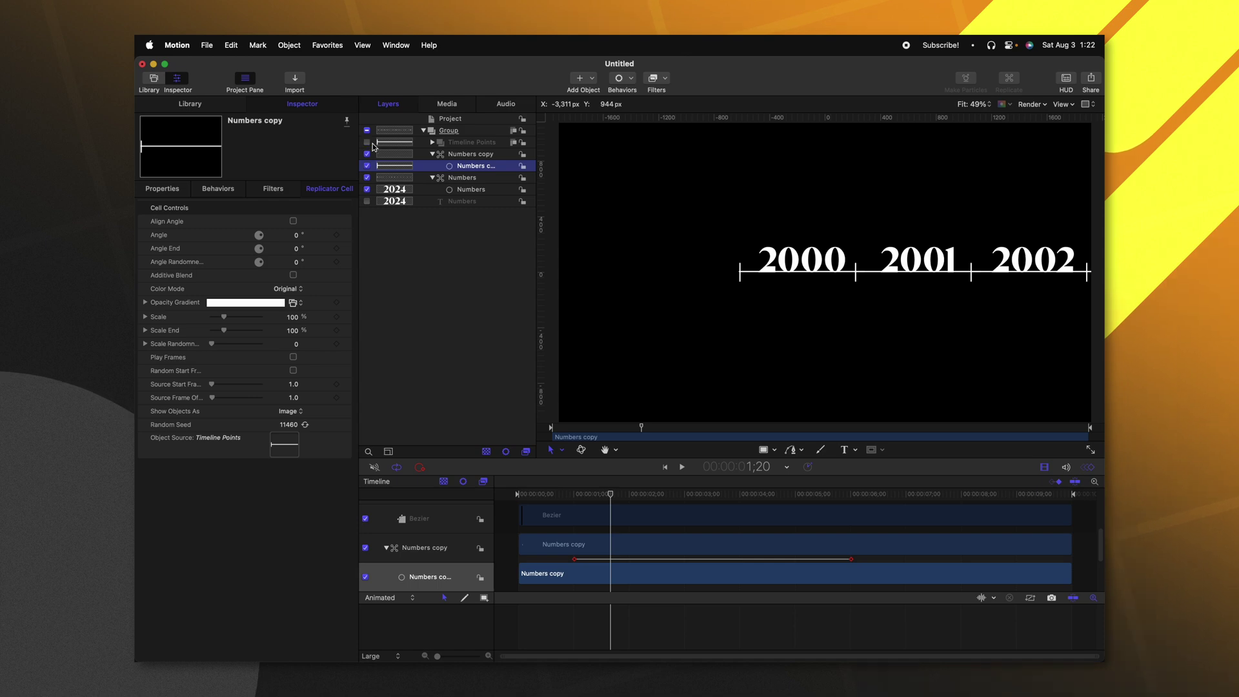
double_click(470, 154)
text(Timeline)
key(Return)
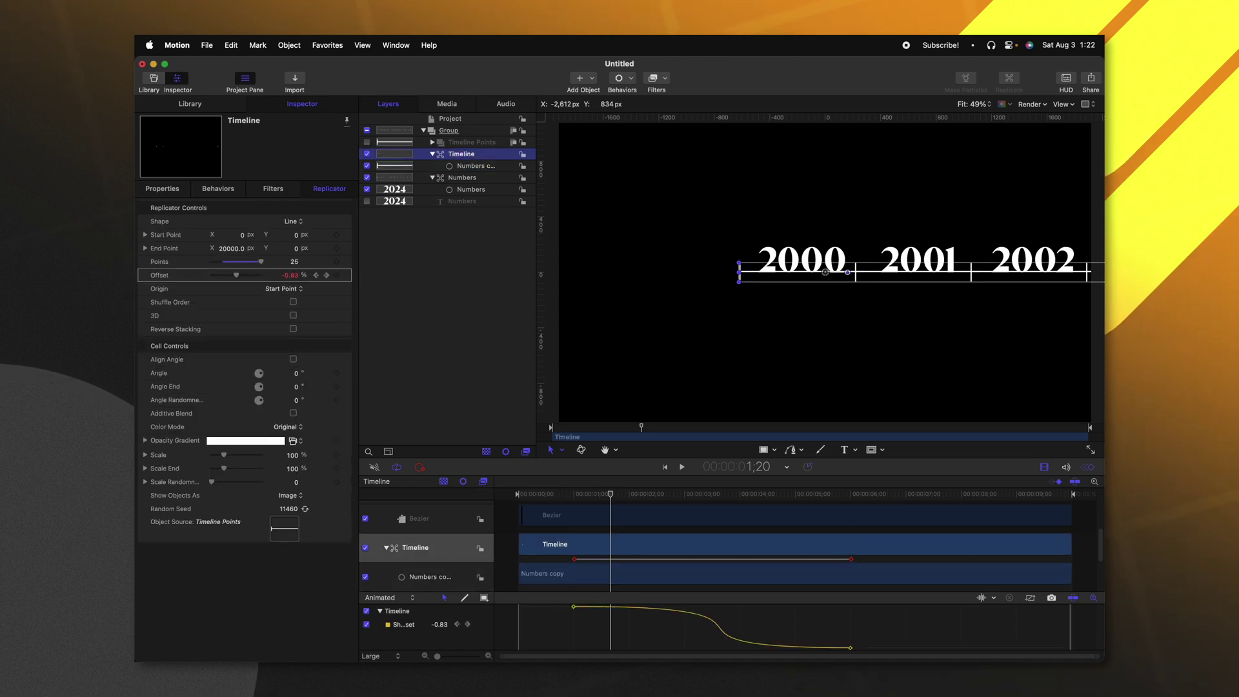
- Move the Timeline tick row down below the years and play back to check it
click(162, 189)
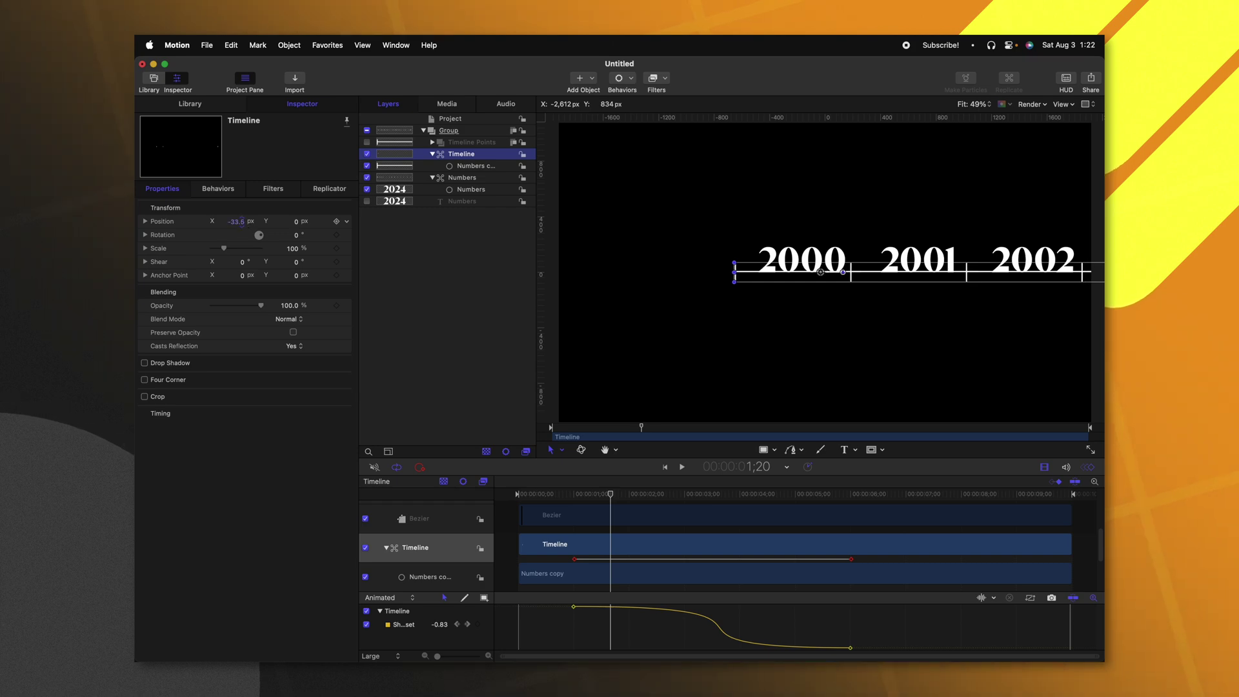
drag(826, 277, 890, 319)
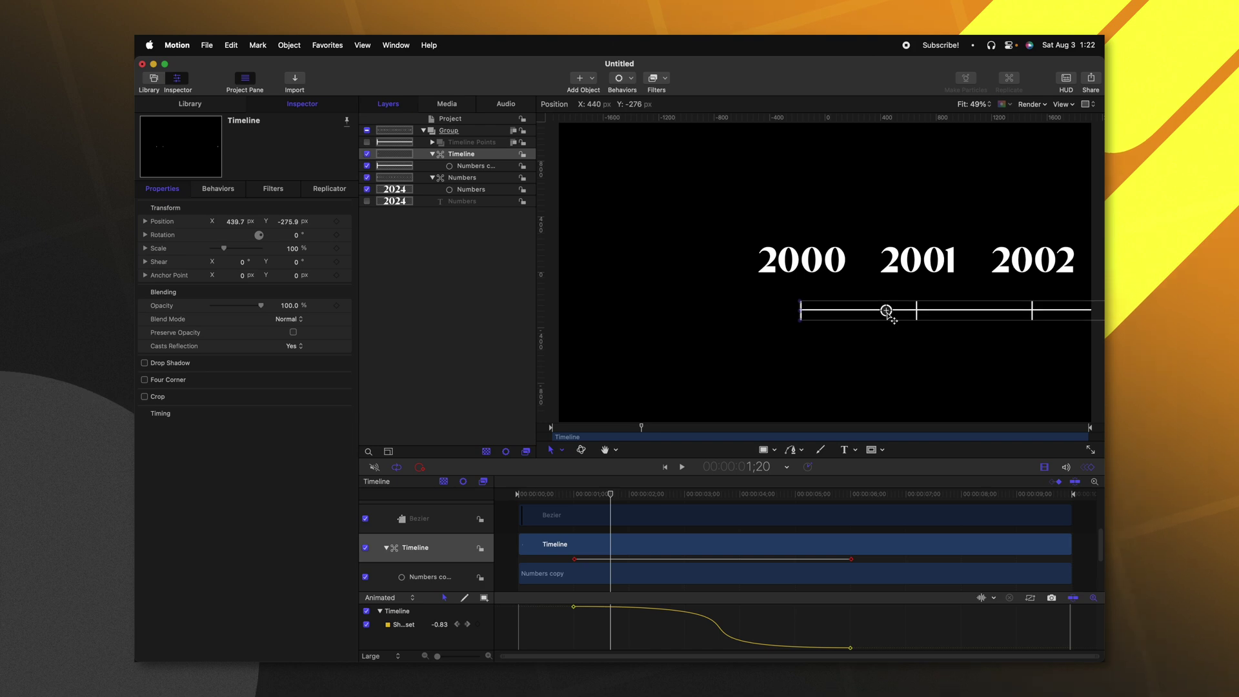
click(616, 495)
key(space)
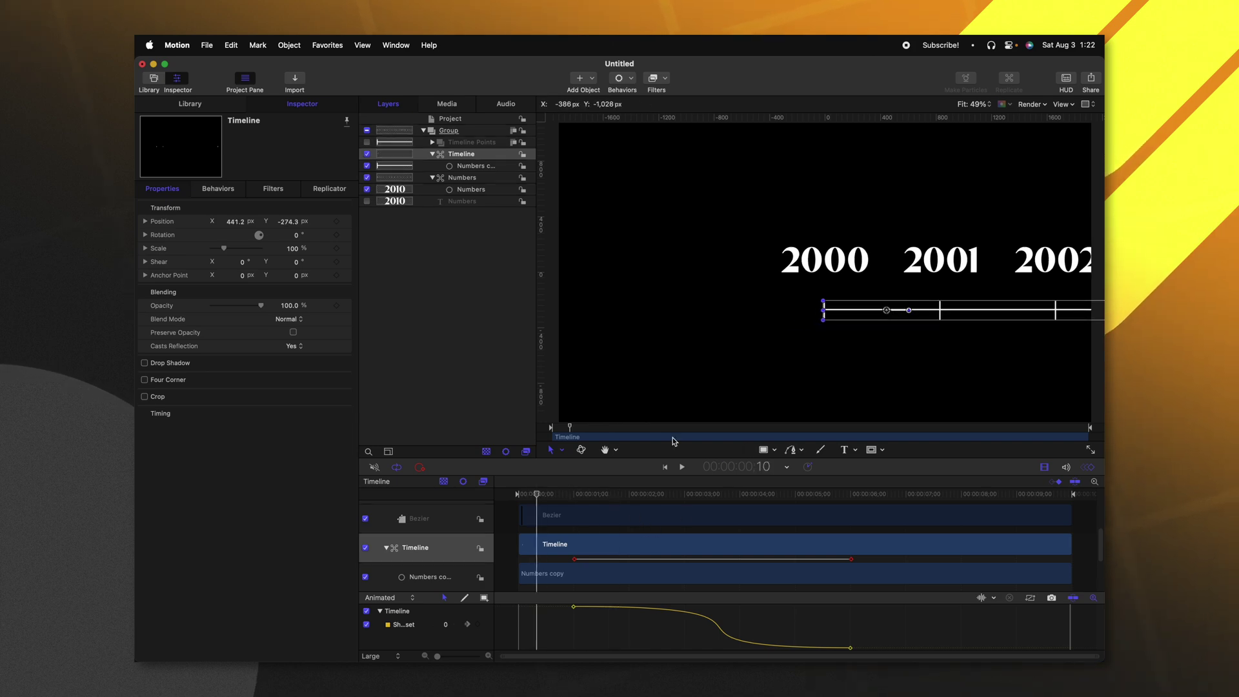
click(746, 389)
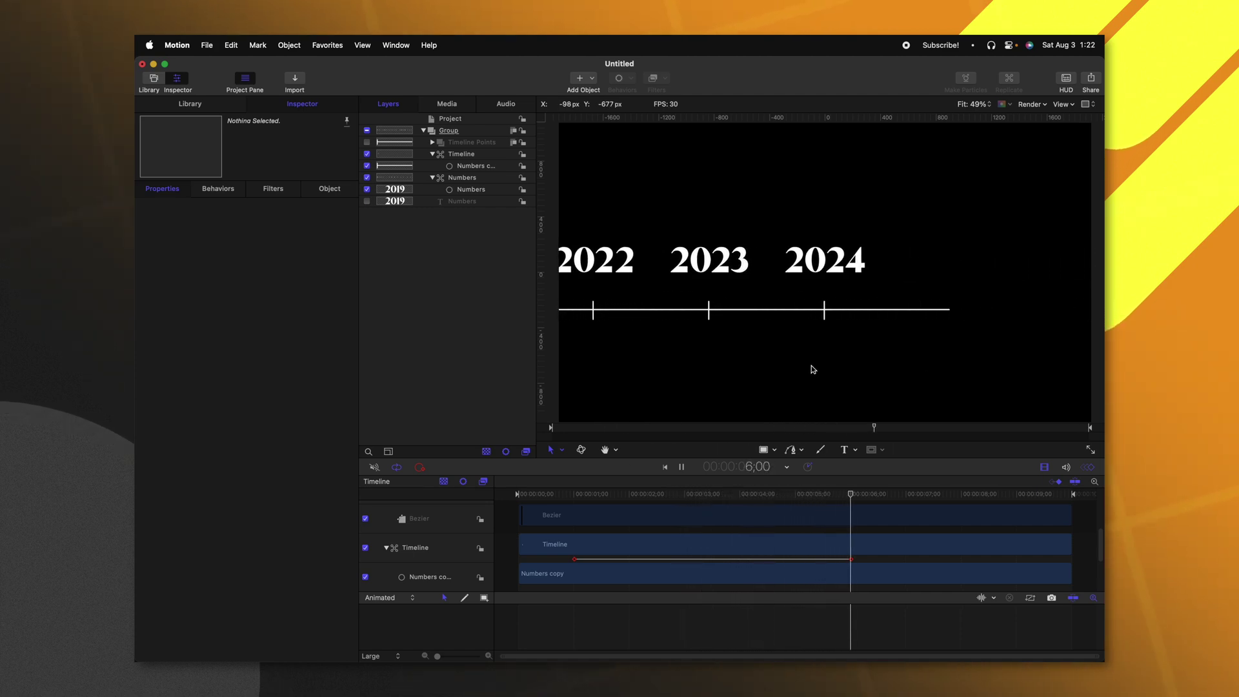
key(space)
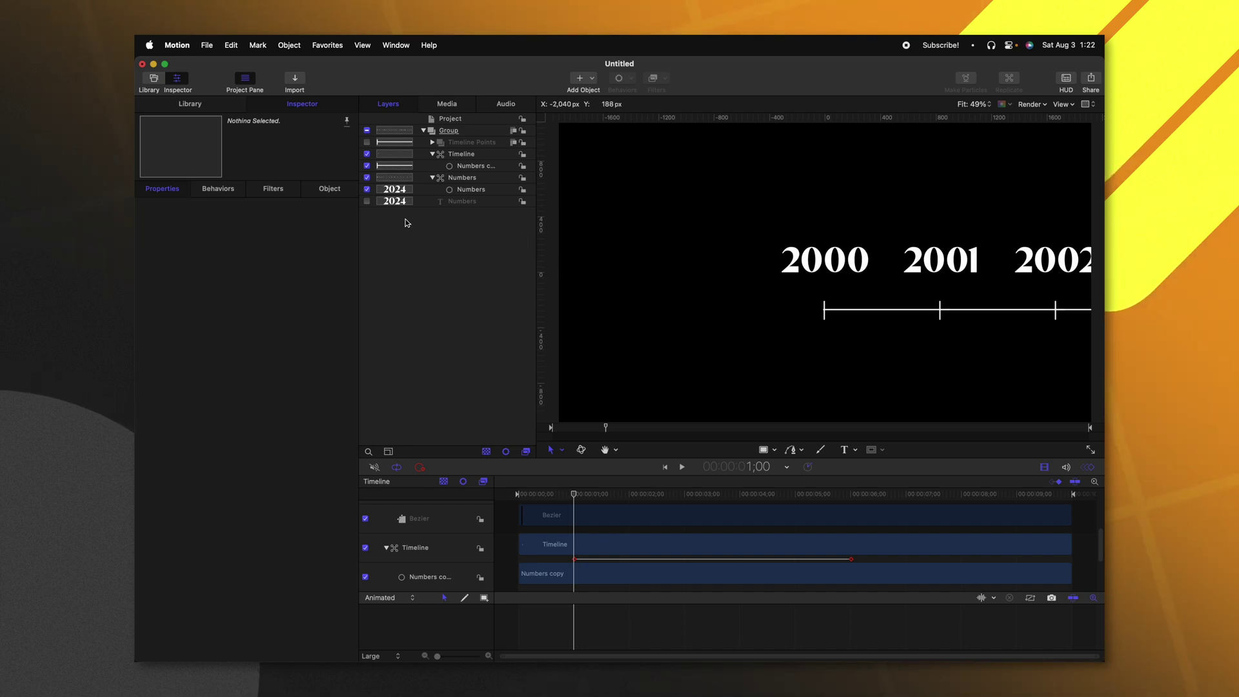
- Rename the top group to 'Mask'
click(423, 130)
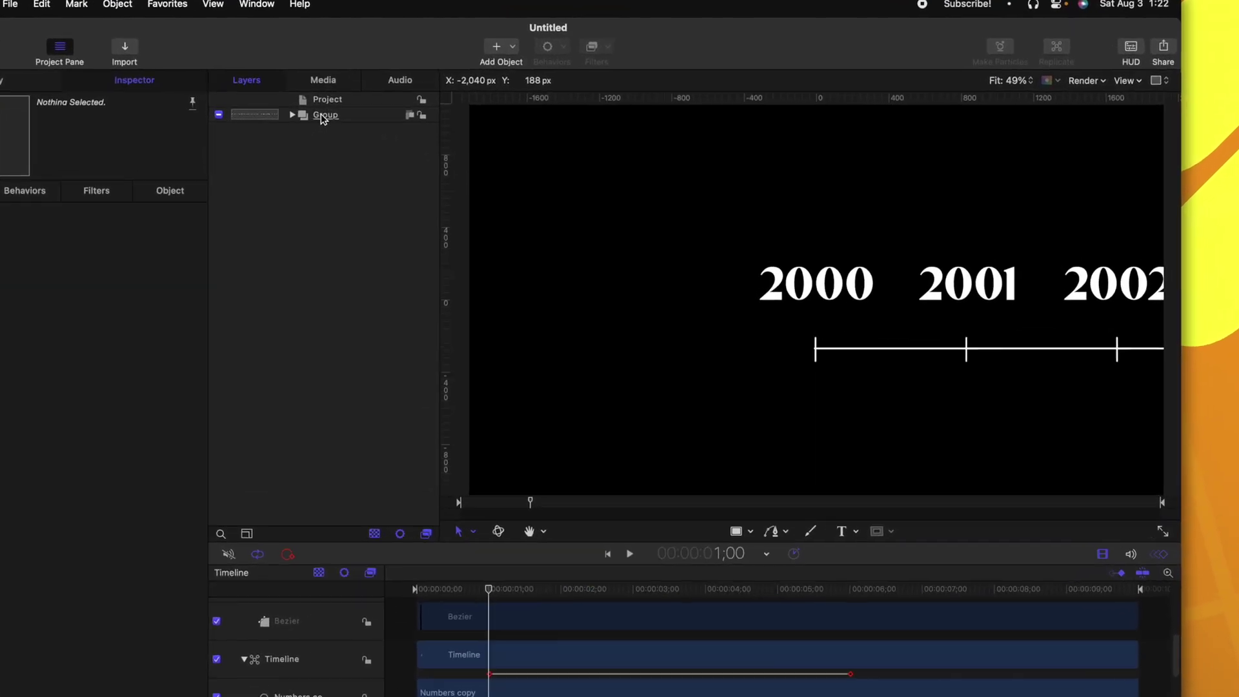
click(449, 130)
double_click(243, 104)
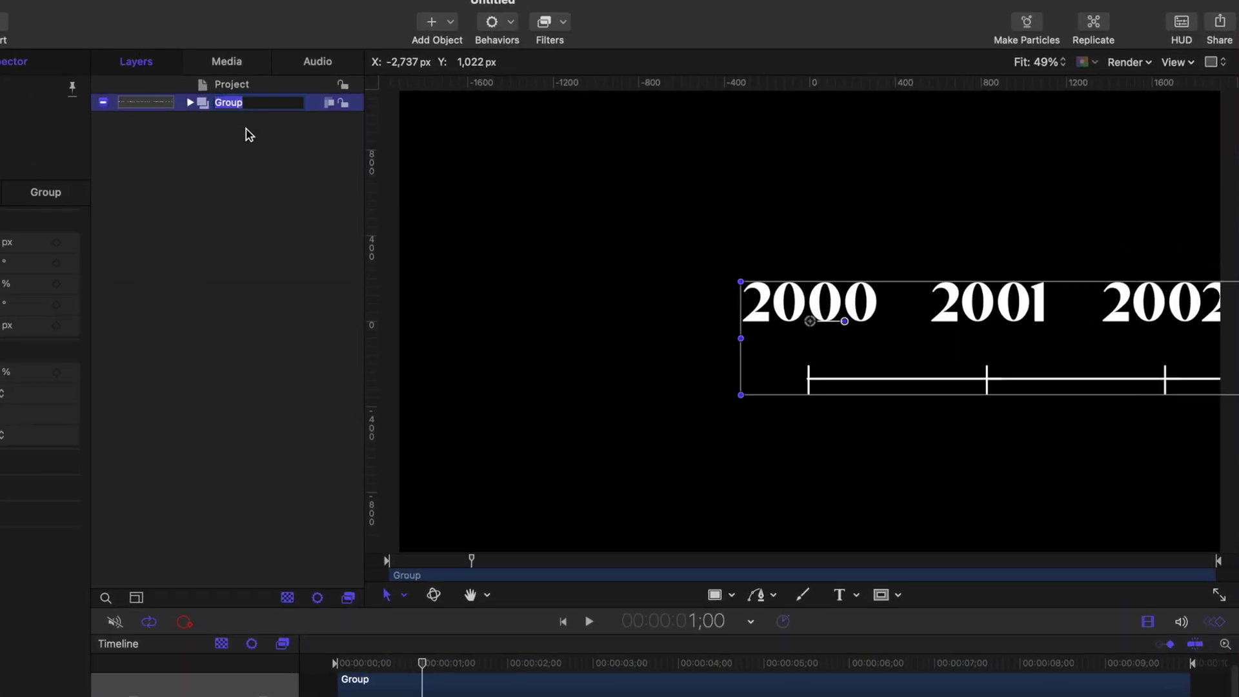
key(Return)
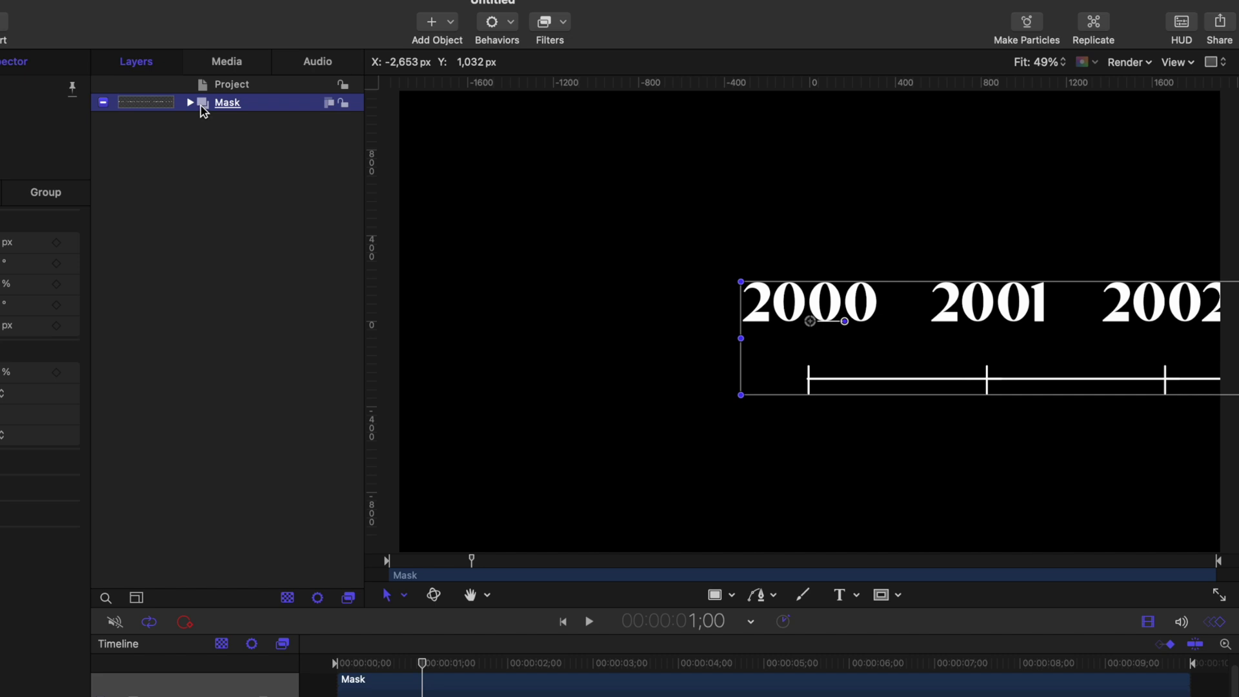
- Draw a rectangle mask around the 2000 label and feather its edges heavily
click(881, 596)
drag(665, 211, 916, 462)
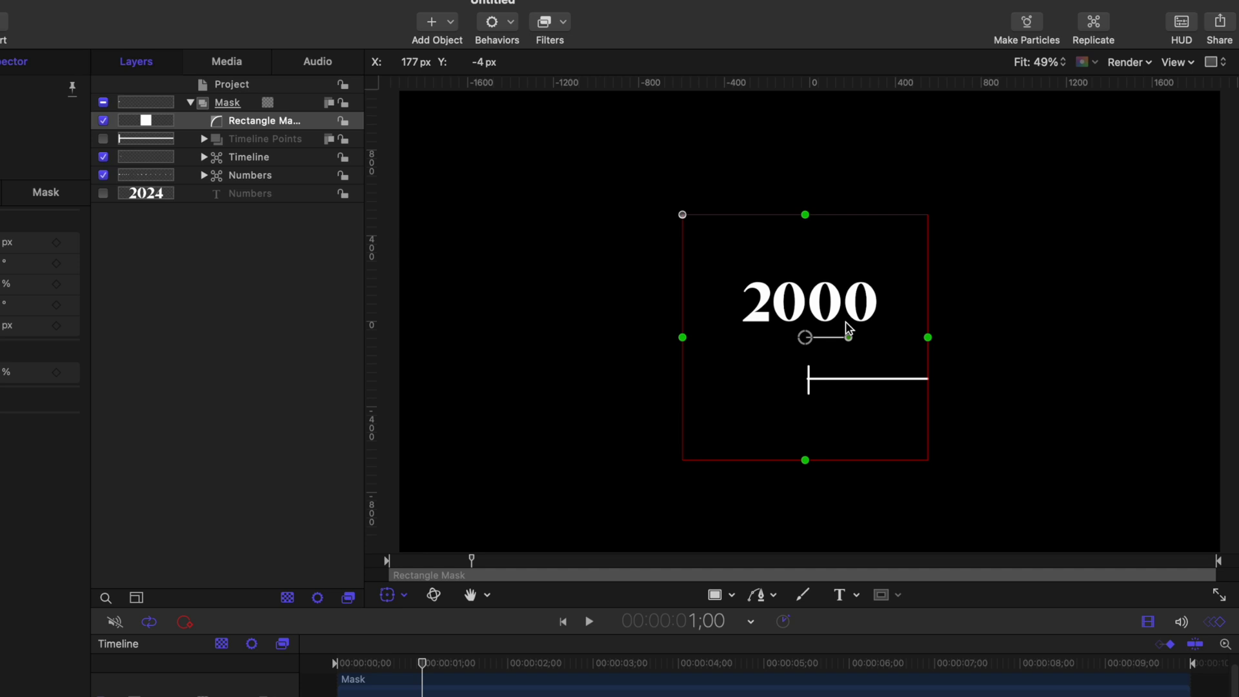
click(46, 192)
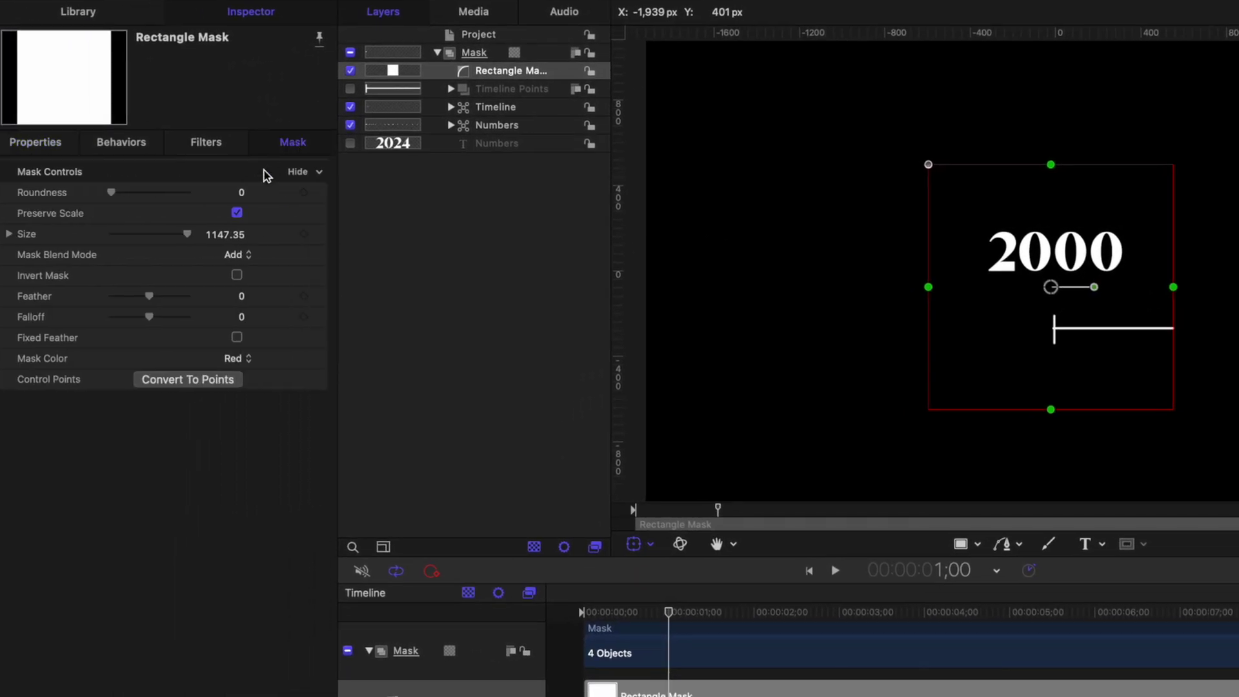
drag(150, 297, 234, 295)
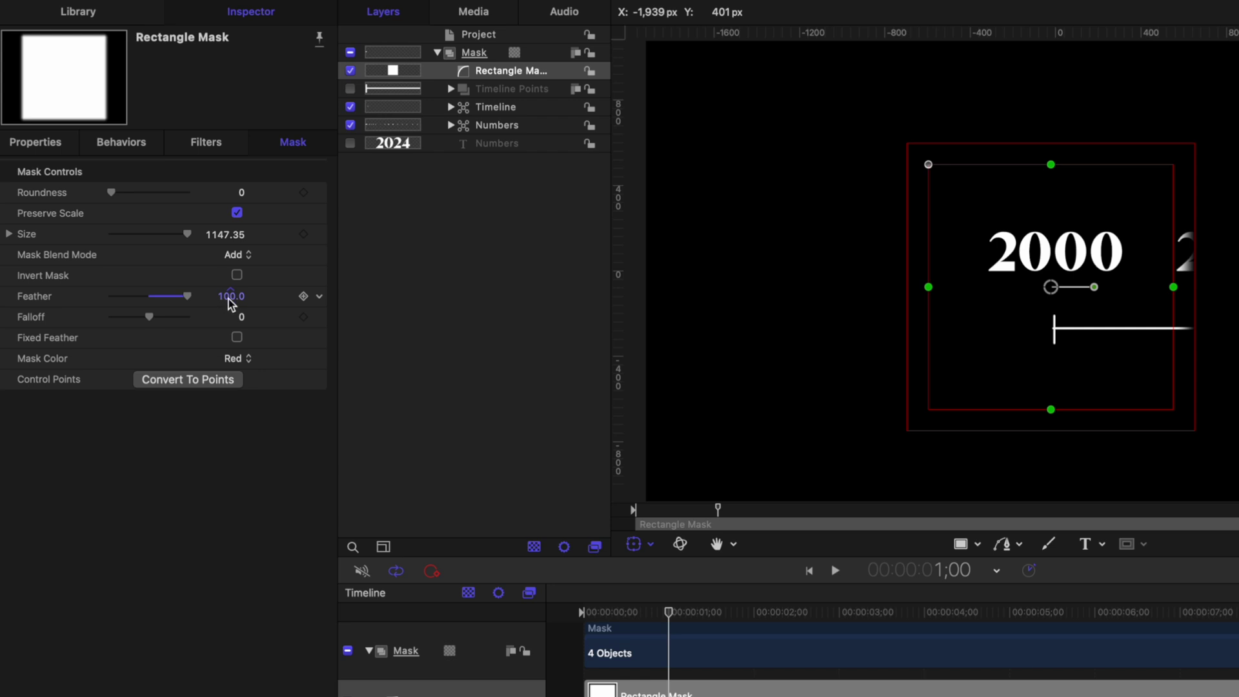
drag(230, 303, 290, 303)
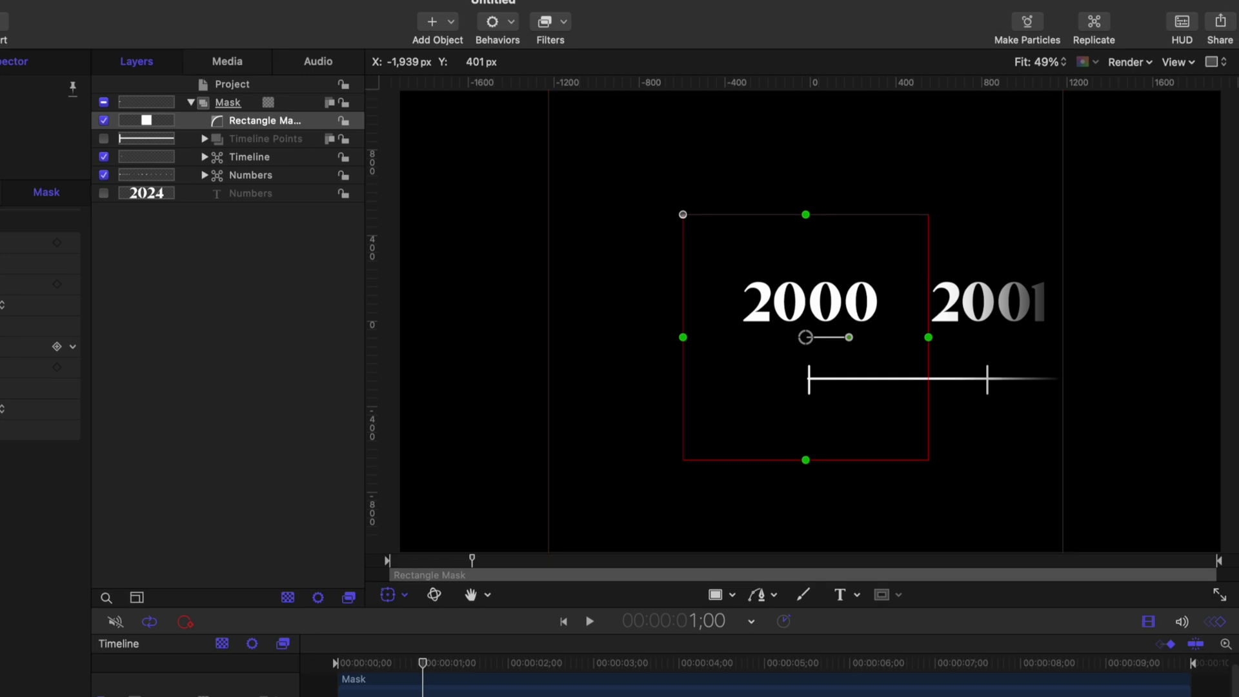
click(400, 668)
click(456, 497)
key(space)
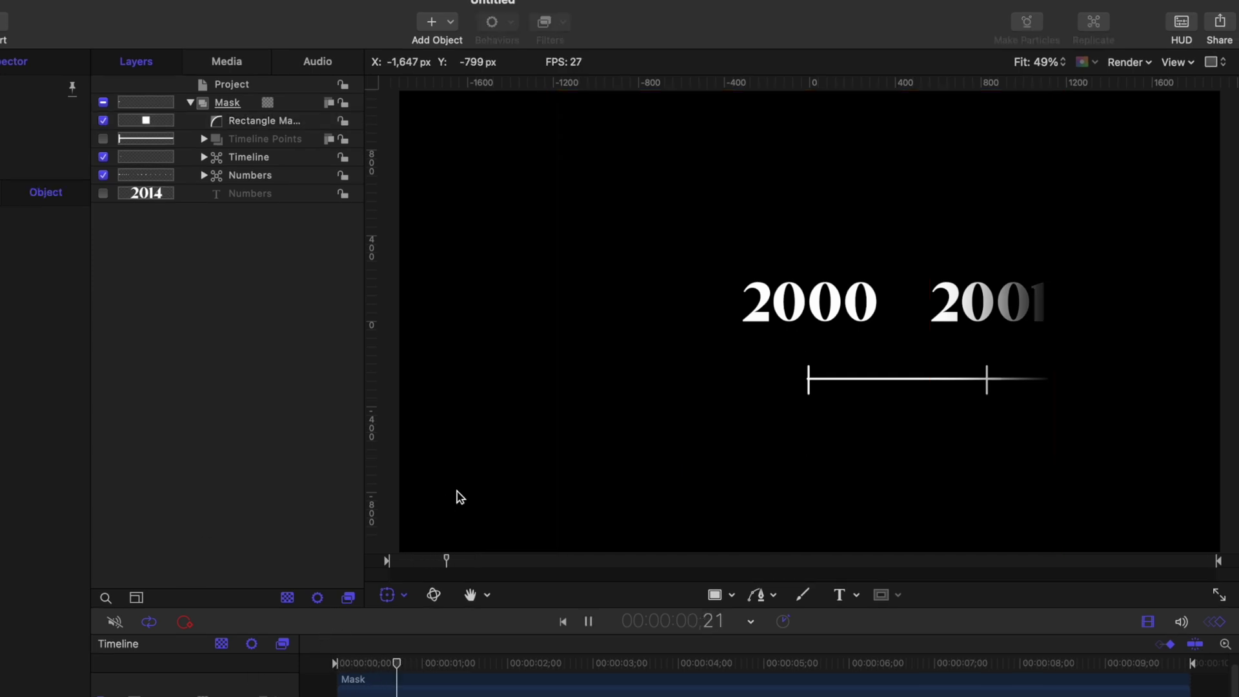